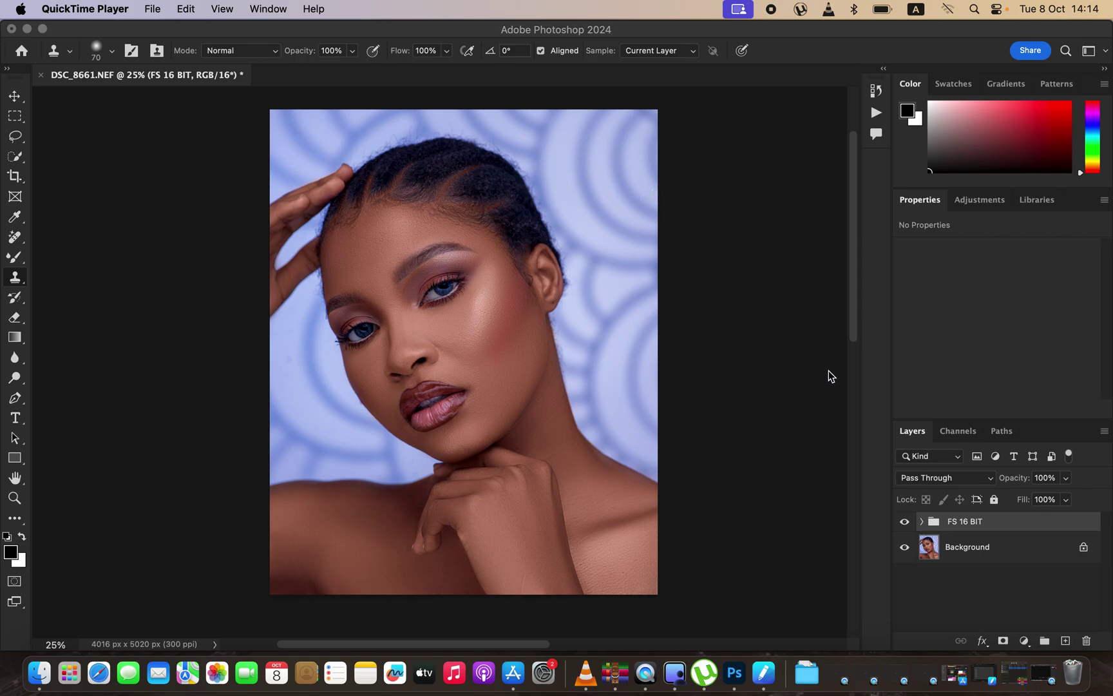
Compare the portrait before and after retouching by repeatedly hiding and showing the FS 16 BIT group.
{"action": "left_click", "coordinate": [905, 526]}
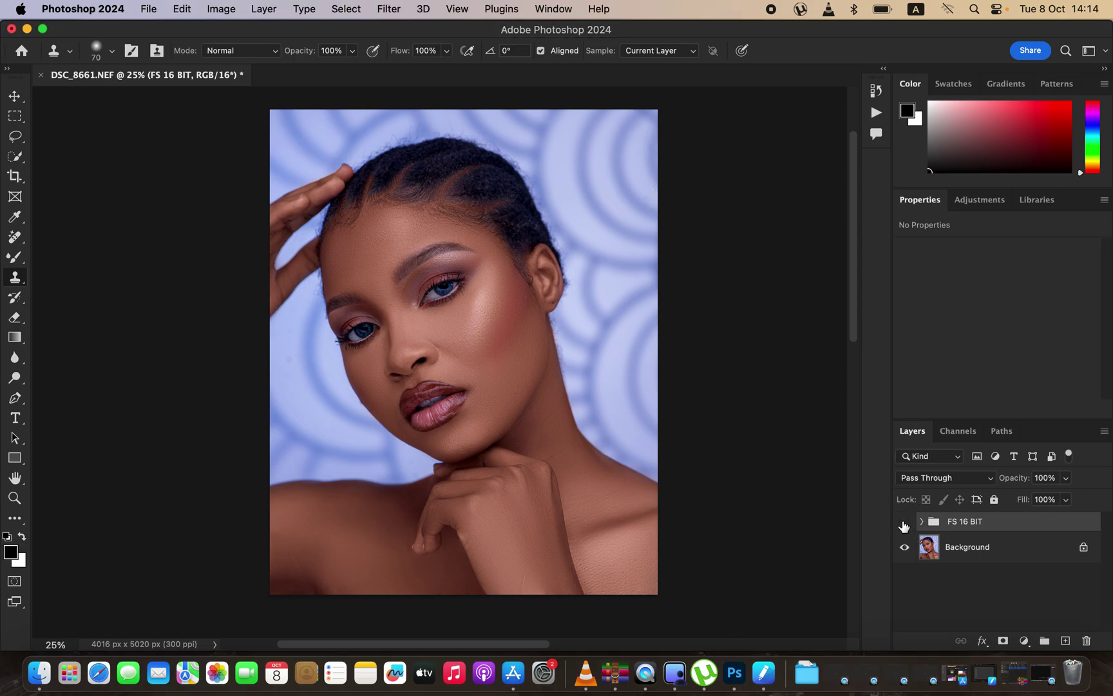
{"action": "left_click", "coordinate": [905, 525]}
{"action": "left_click", "coordinate": [905, 523]}
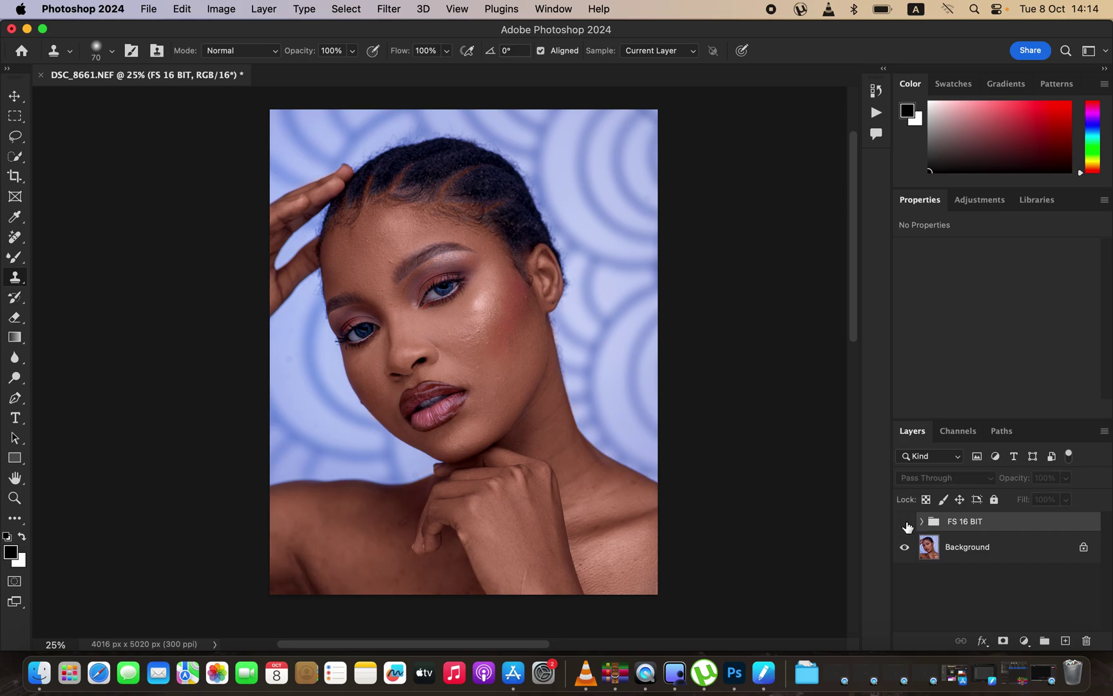
{"action": "left_click", "coordinate": [906, 525]}
{"action": "left_click", "coordinate": [906, 525]}
{"action": "left_click", "coordinate": [906, 524]}
{"action": "left_click", "coordinate": [905, 525]}
{"action": "left_click", "coordinate": [905, 524]}
{"action": "left_click", "coordinate": [906, 525]}
{"action": "left_click", "coordinate": [906, 524]}
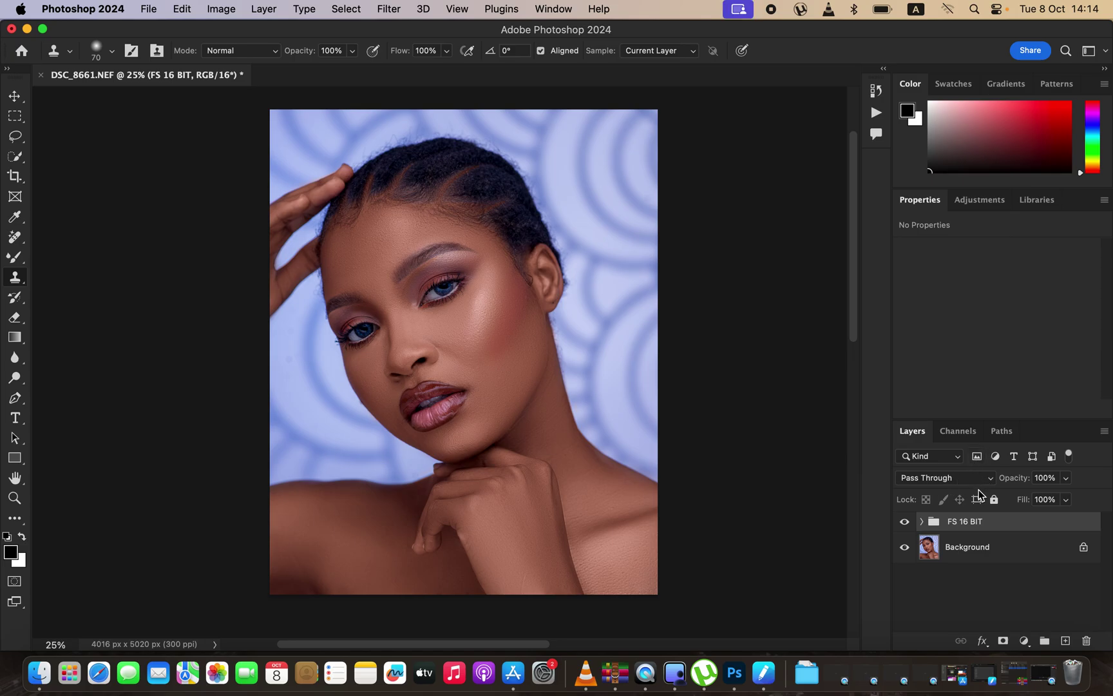
Delete the FS 16 BIT group and duplicate the Background layer twice.
{"action": "left_click_drag", "start_coordinate": [1031, 524], "coordinate": [1090, 640]}
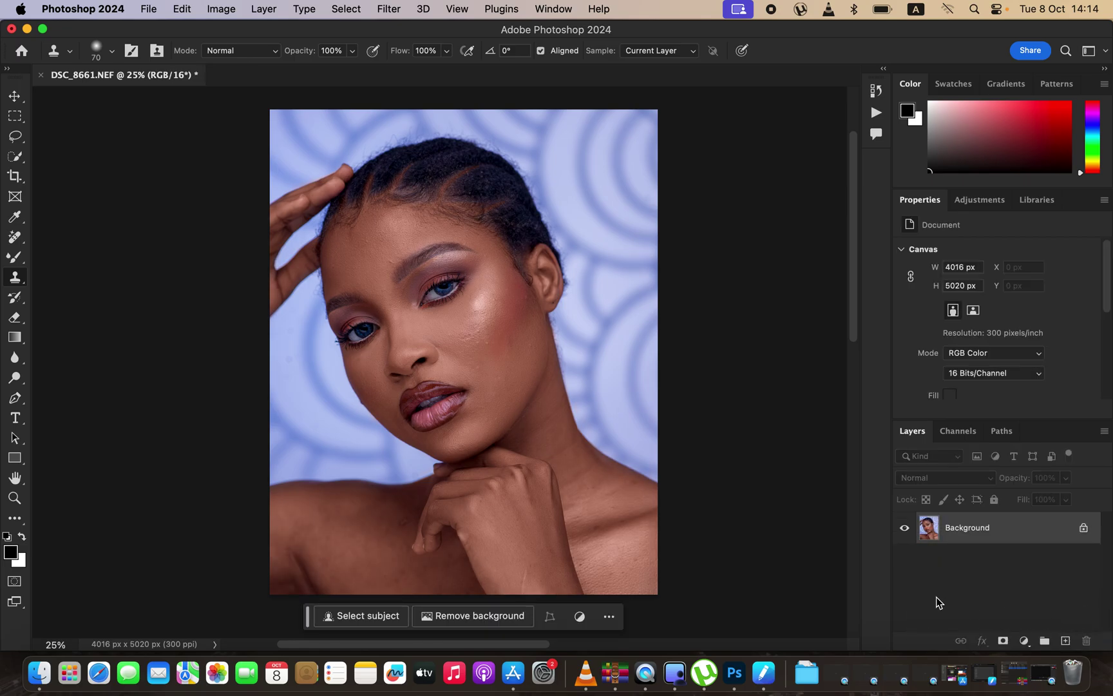
{"action": "left_click", "coordinate": [13, 137]}
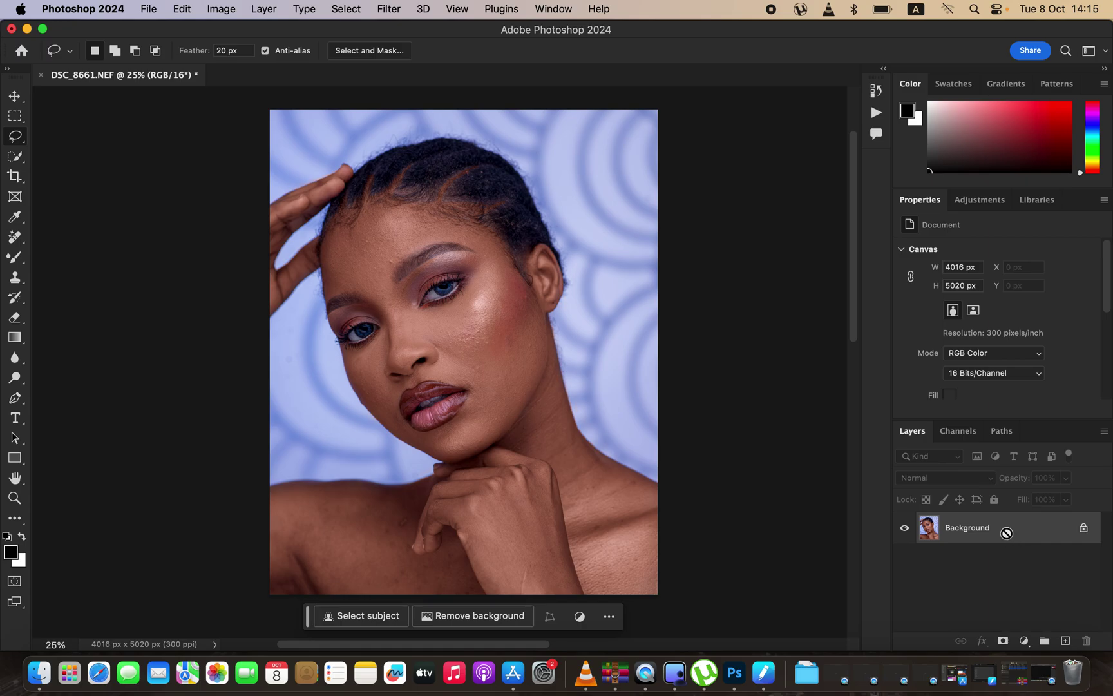
{"action": "key", "text": "super+j"}
{"action": "key", "text": "super+j"}
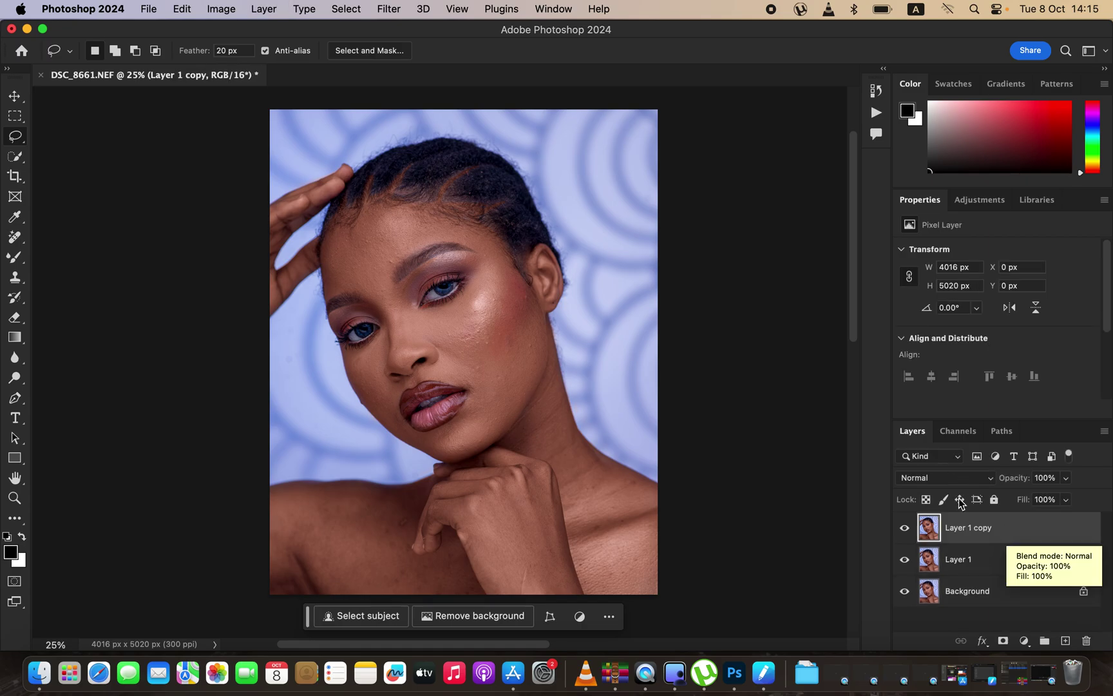
Rename the lower duplicate layer "low freq" and the upper duplicate layer "high fre".
{"action": "double_click", "coordinate": [965, 561]}
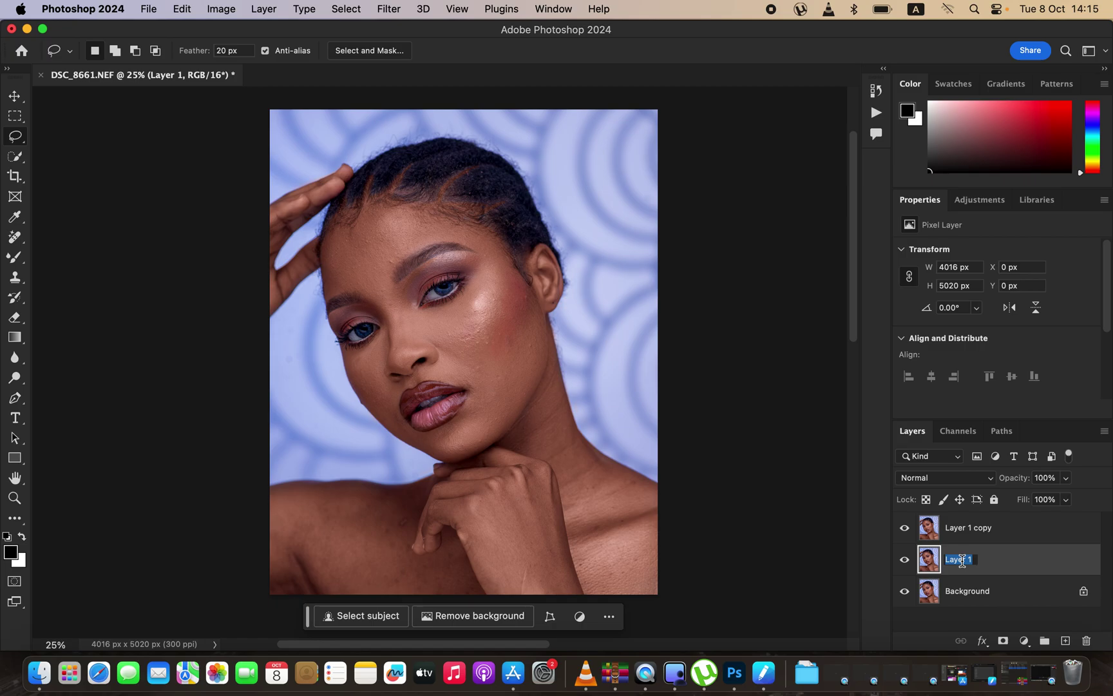
{"action": "key", "text": "BackSpace"}
{"action": "type", "text": "low freq"}
{"action": "key", "text": "Return"}
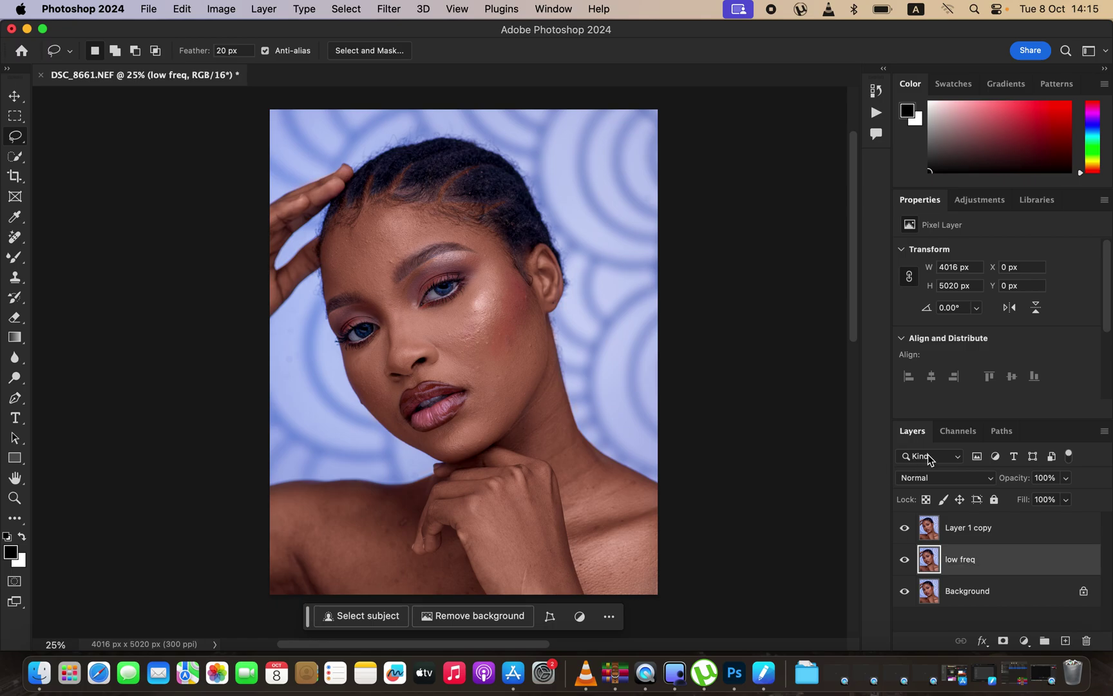
{"action": "double_click", "coordinate": [965, 529]}
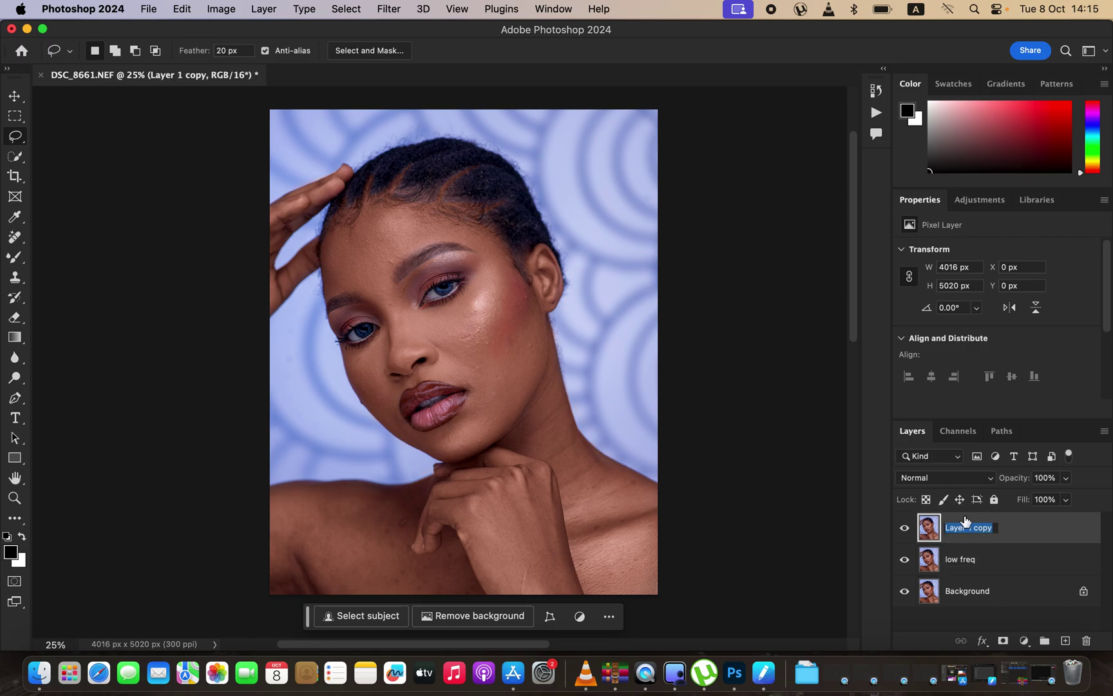
{"action": "type", "text": "h"}
{"action": "key", "text": "Return"}
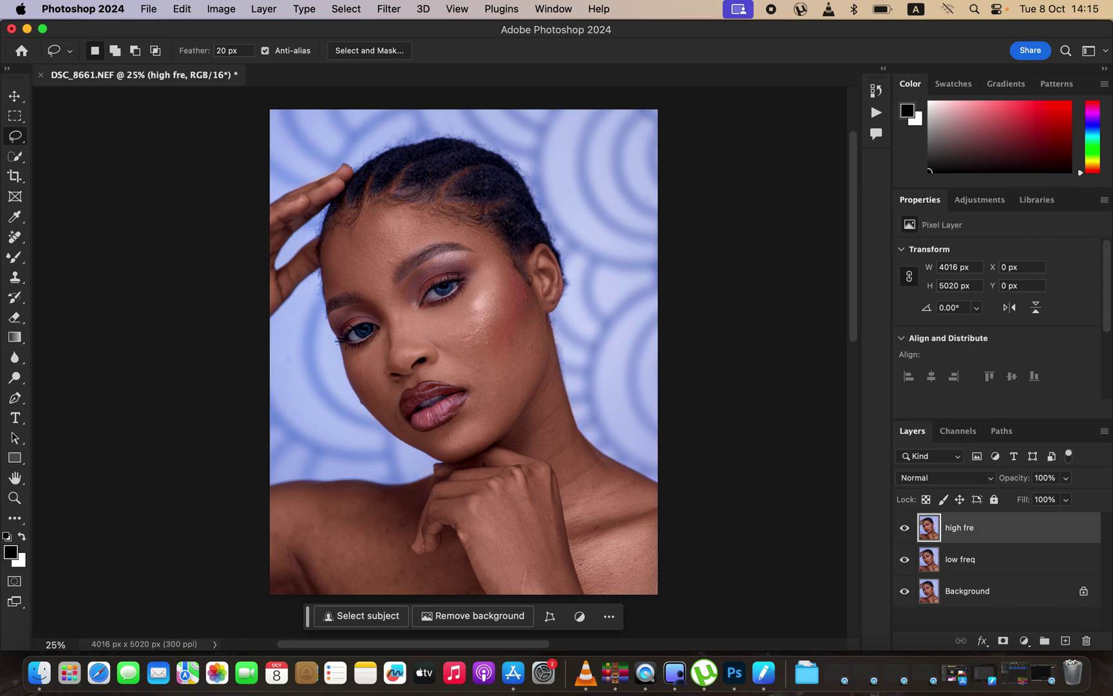
Hide the high fre layer and start a Gaussian Blur on the low freq layer with the radius at 0.1 pixels.
{"action": "left_click", "coordinate": [904, 529]}
{"action": "left_click", "coordinate": [996, 567]}
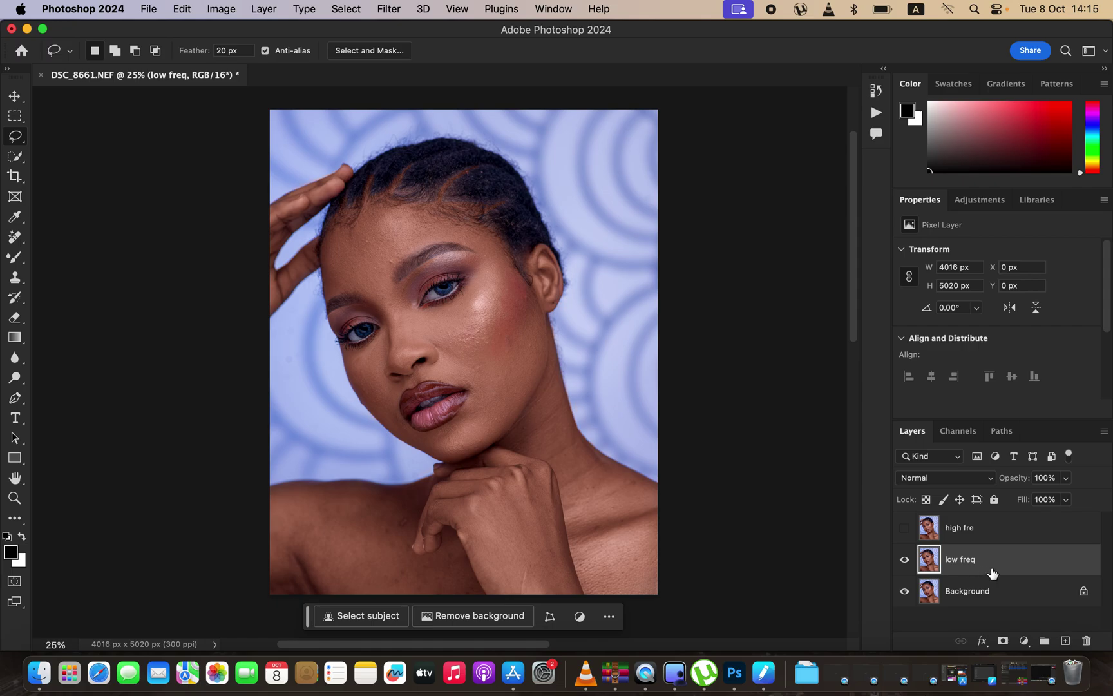
{"action": "left_click", "coordinate": [390, 9]}
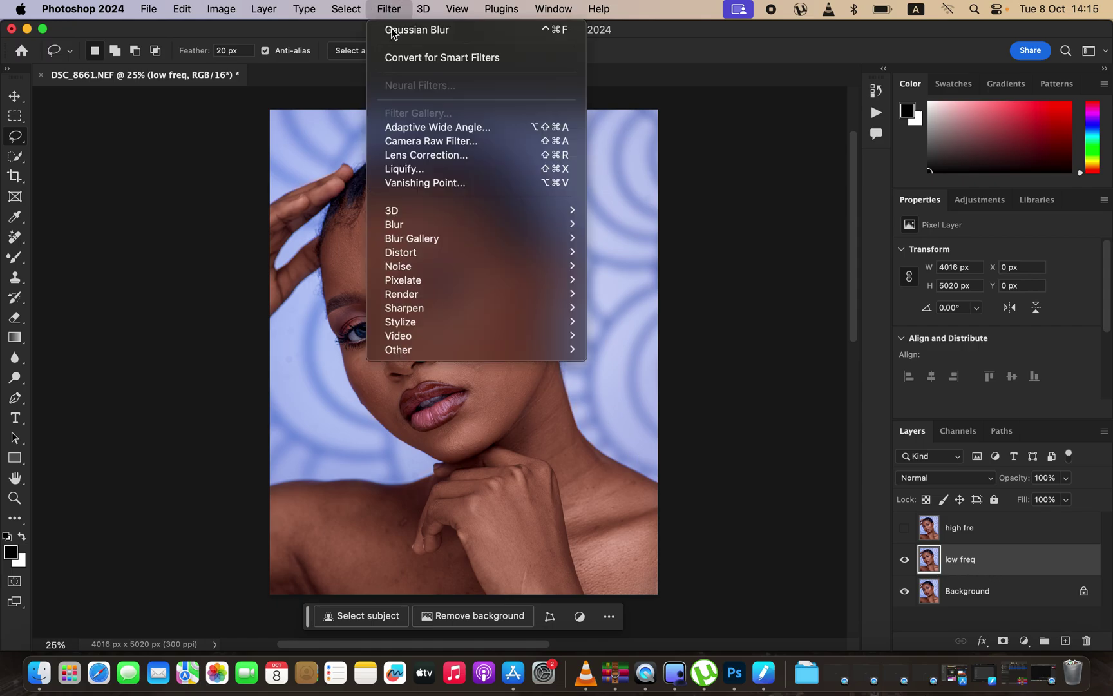
{"action": "mouse_move", "coordinate": [426, 225]}
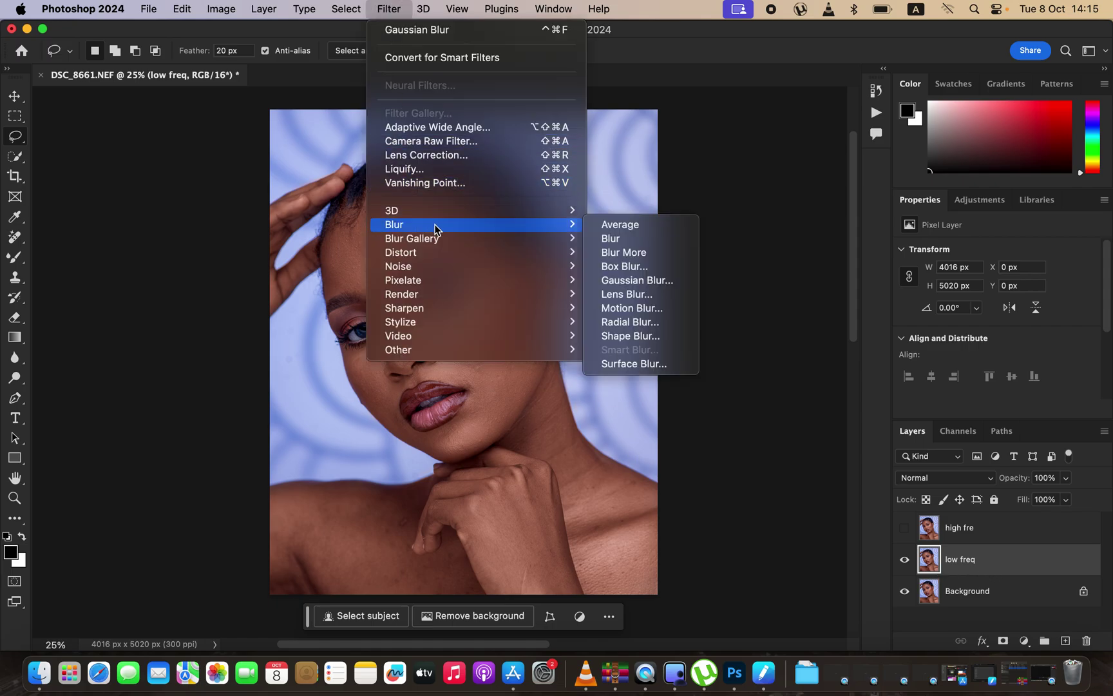
{"action": "left_click", "coordinate": [663, 277]}
{"action": "left_click_drag", "start_coordinate": [496, 378], "coordinate": [446, 378]}
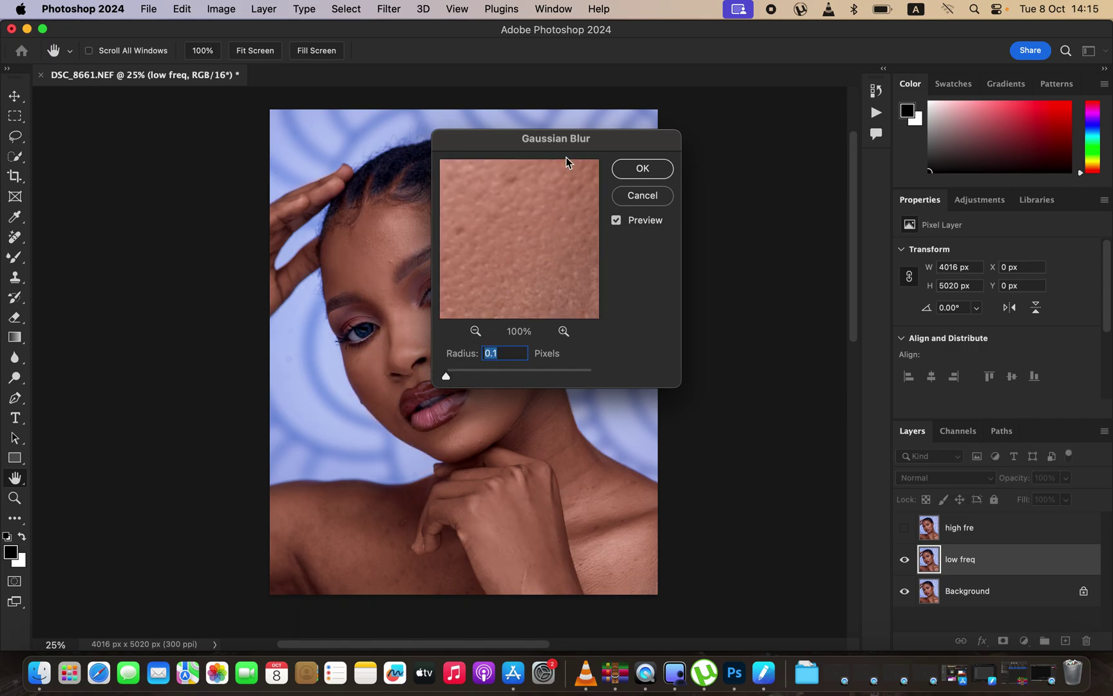
{"action": "left_click_drag", "start_coordinate": [574, 148], "coordinate": [755, 137]}
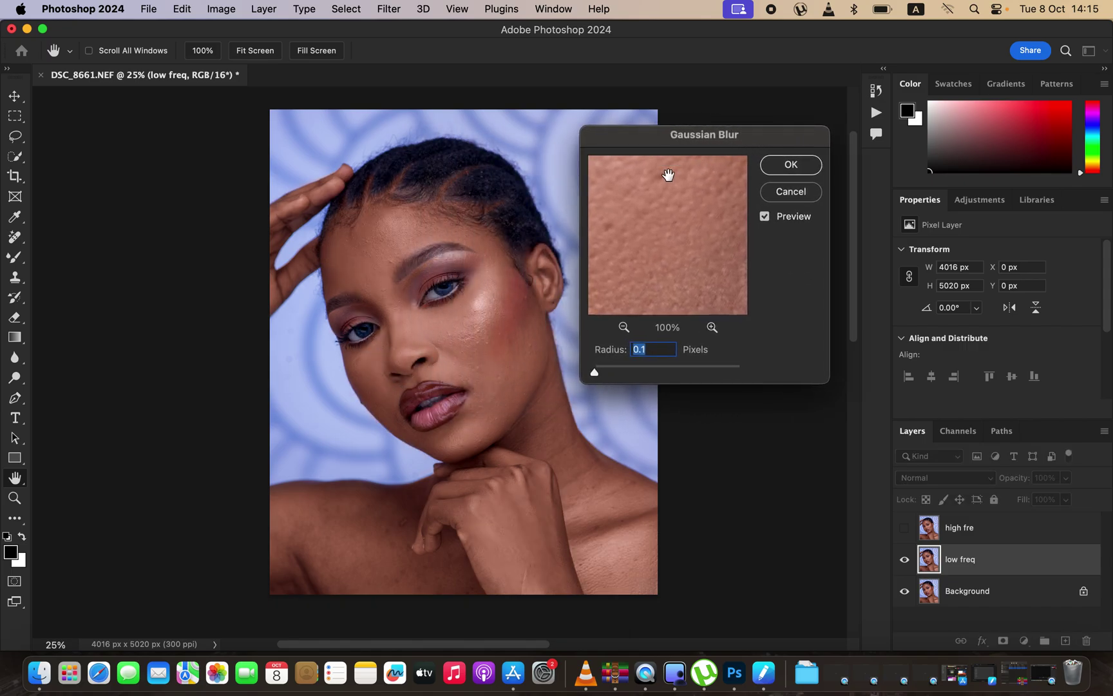
Examine the skin texture on the cheek and forehead at different magnifications in the blur preview.
{"action": "left_click", "coordinate": [480, 311]}
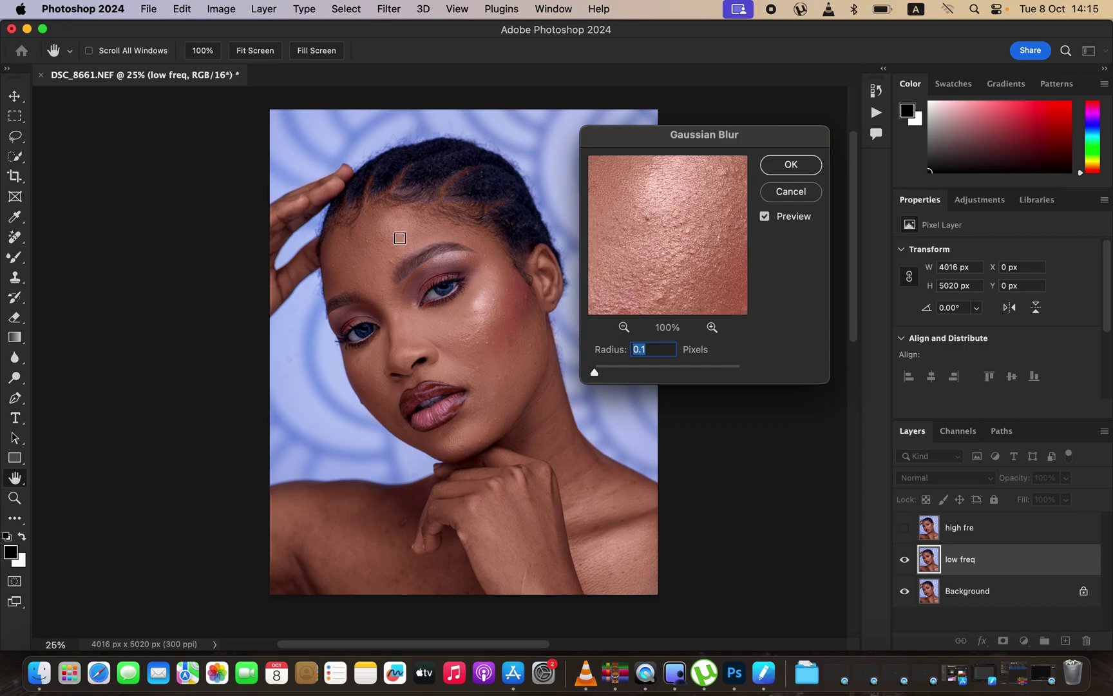
{"action": "left_click", "coordinate": [394, 237]}
{"action": "left_click", "coordinate": [390, 245]}
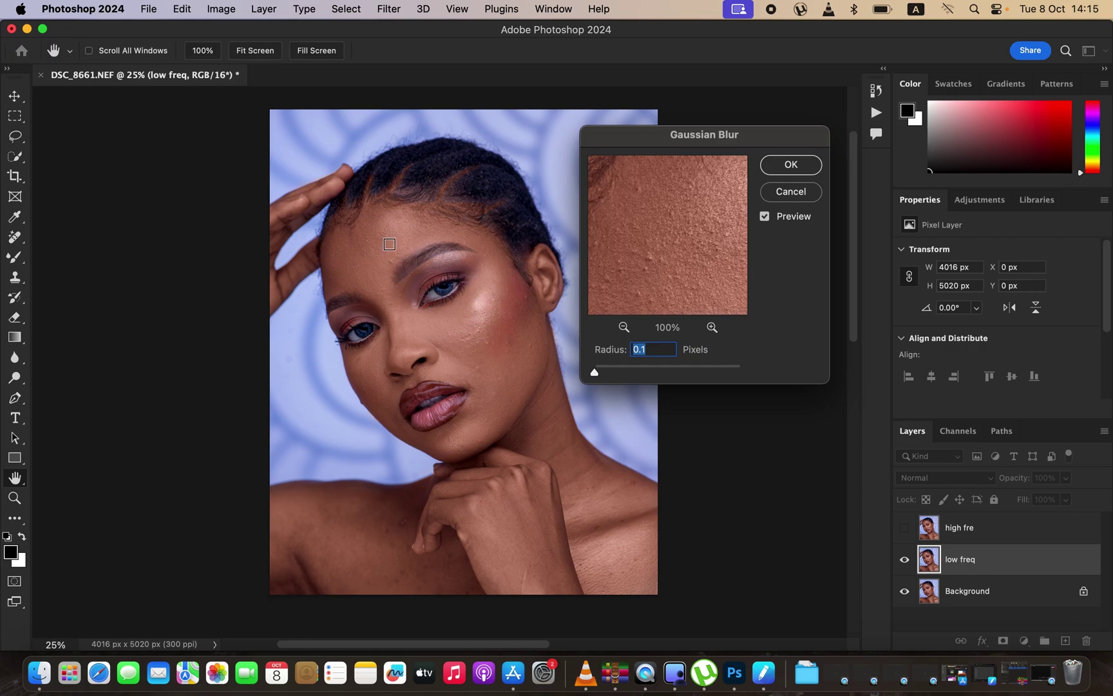
{"action": "left_click", "coordinate": [480, 323]}
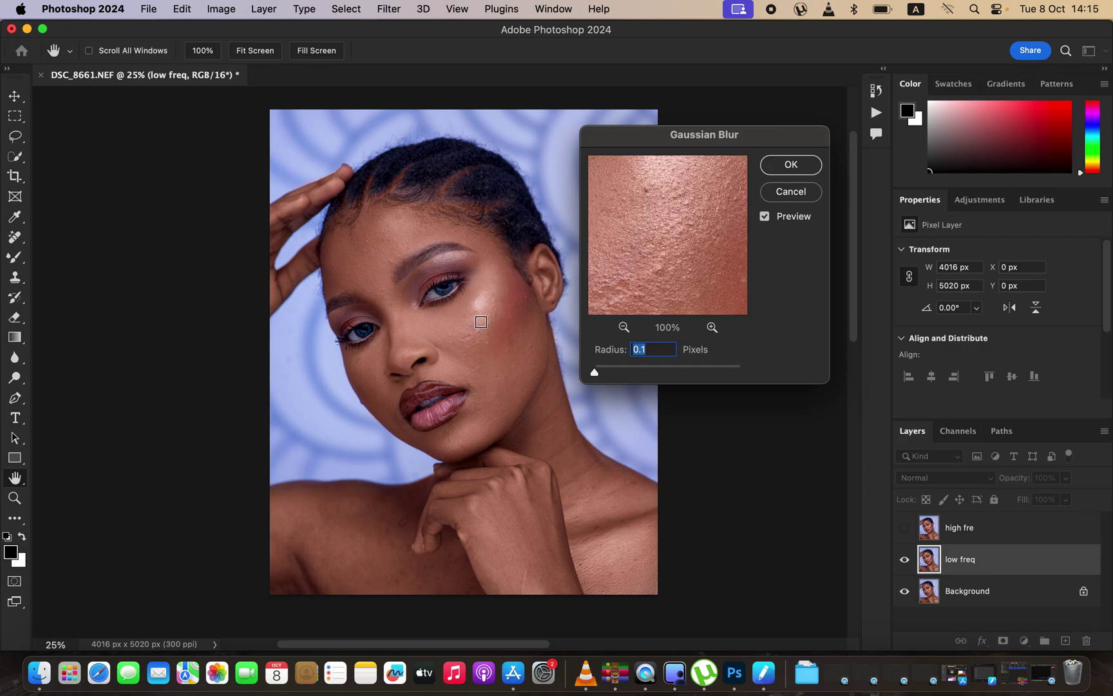
{"action": "left_click", "coordinate": [711, 327]}
{"action": "left_click", "coordinate": [624, 327]}
{"action": "left_click", "coordinate": [624, 327]}
{"action": "left_click", "coordinate": [712, 327]}
Blur the low freq layer with a Gaussian Blur radius of 8.0 pixels.
{"action": "left_click_drag", "start_coordinate": [595, 372], "coordinate": [647, 377]}
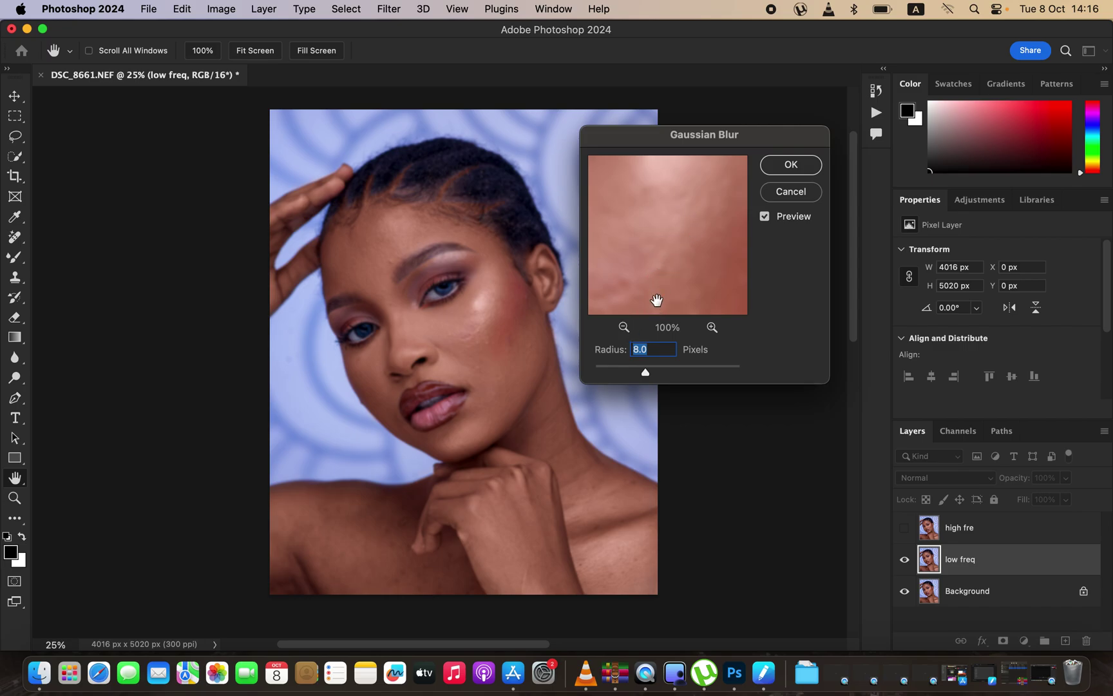
{"action": "left_click", "coordinate": [789, 166]}
{"action": "key", "text": "l"}
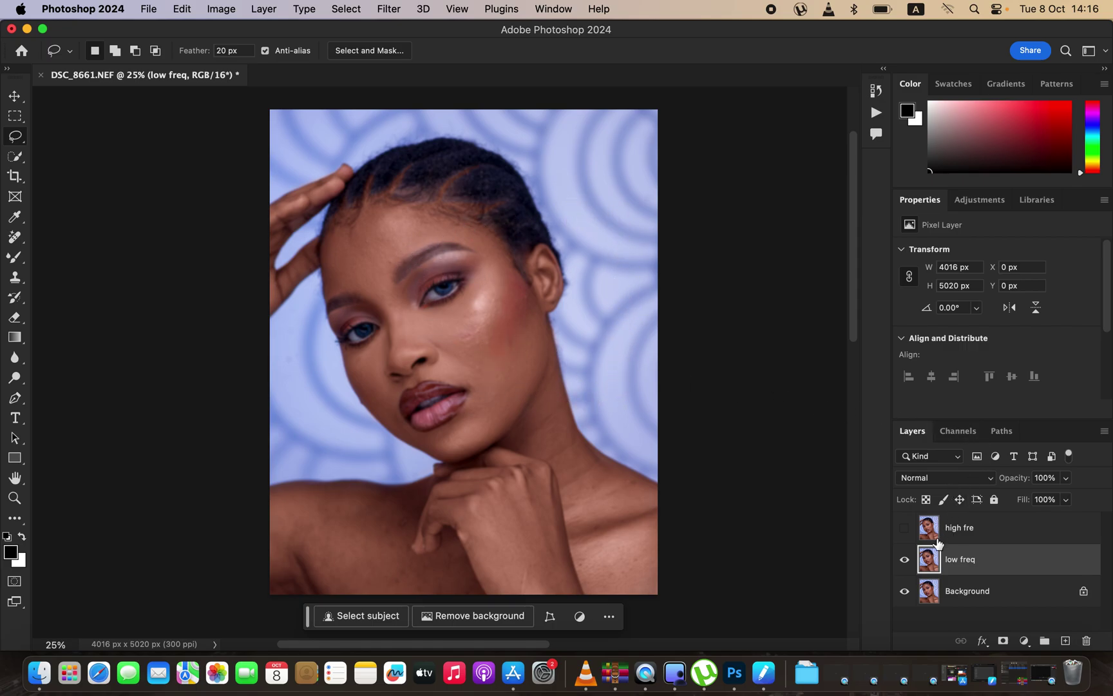
Show the high fre layer and set up Apply Image on it with low freq as source layer, Add blending and Invert on.
{"action": "left_click", "coordinate": [986, 534]}
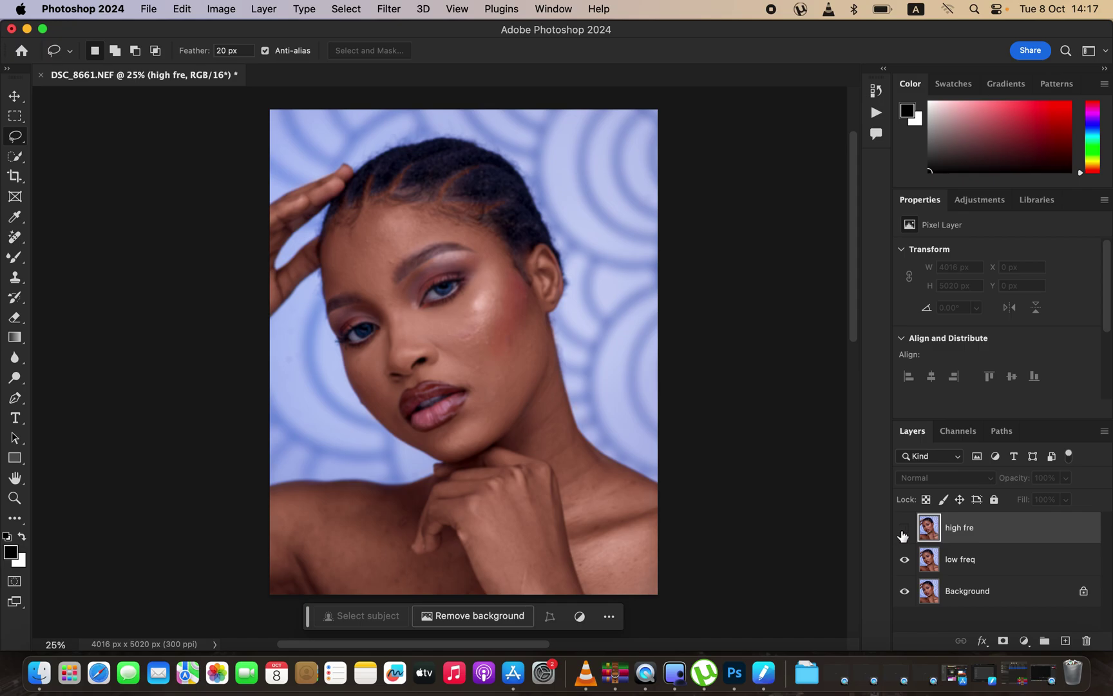
{"action": "left_click", "coordinate": [905, 529]}
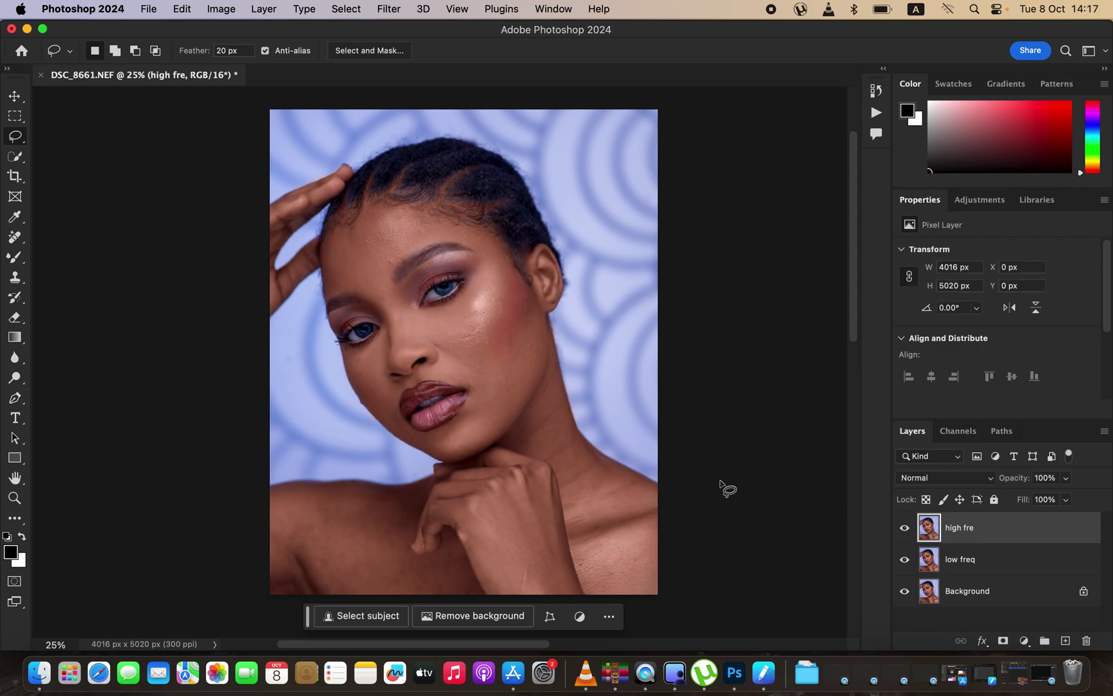
{"action": "left_click", "coordinate": [220, 8]}
{"action": "left_click", "coordinate": [253, 252]}
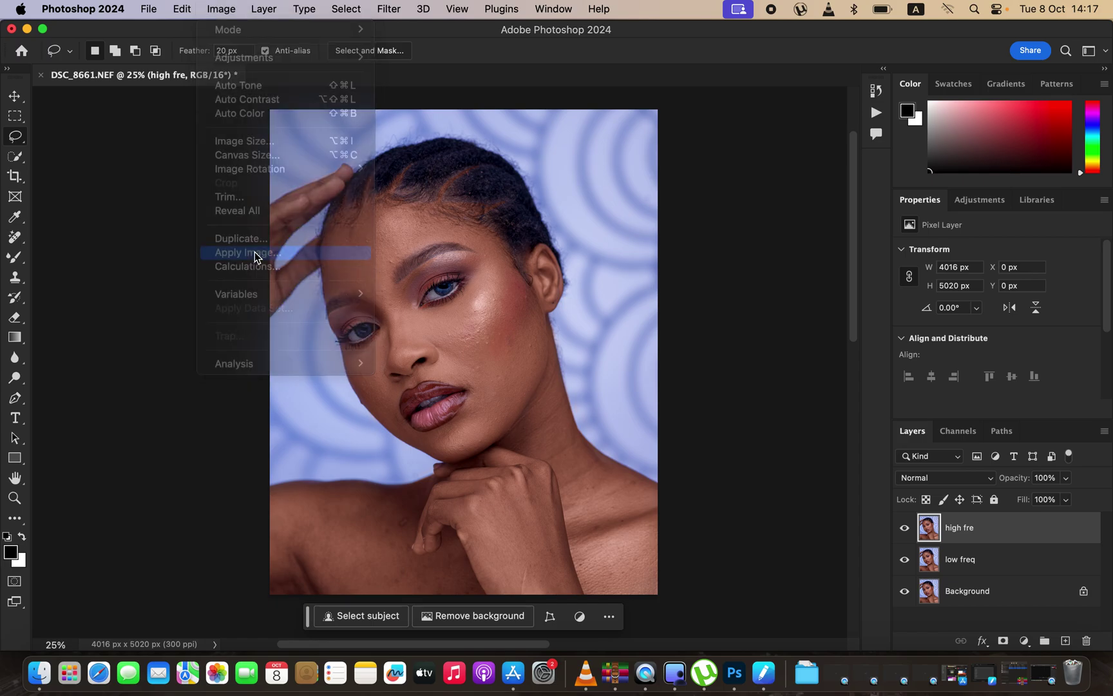
{"action": "left_click_drag", "start_coordinate": [578, 157], "coordinate": [754, 142]}
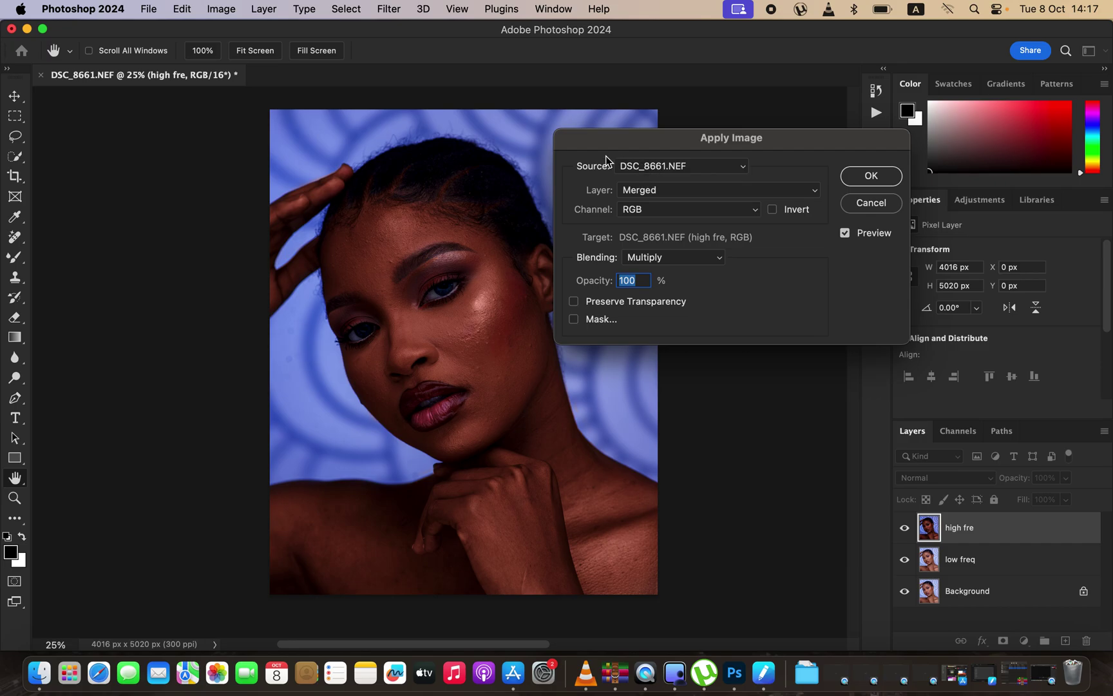
{"action": "left_click", "coordinate": [665, 191]}
{"action": "left_click", "coordinate": [668, 232]}
{"action": "left_click", "coordinate": [666, 260]}
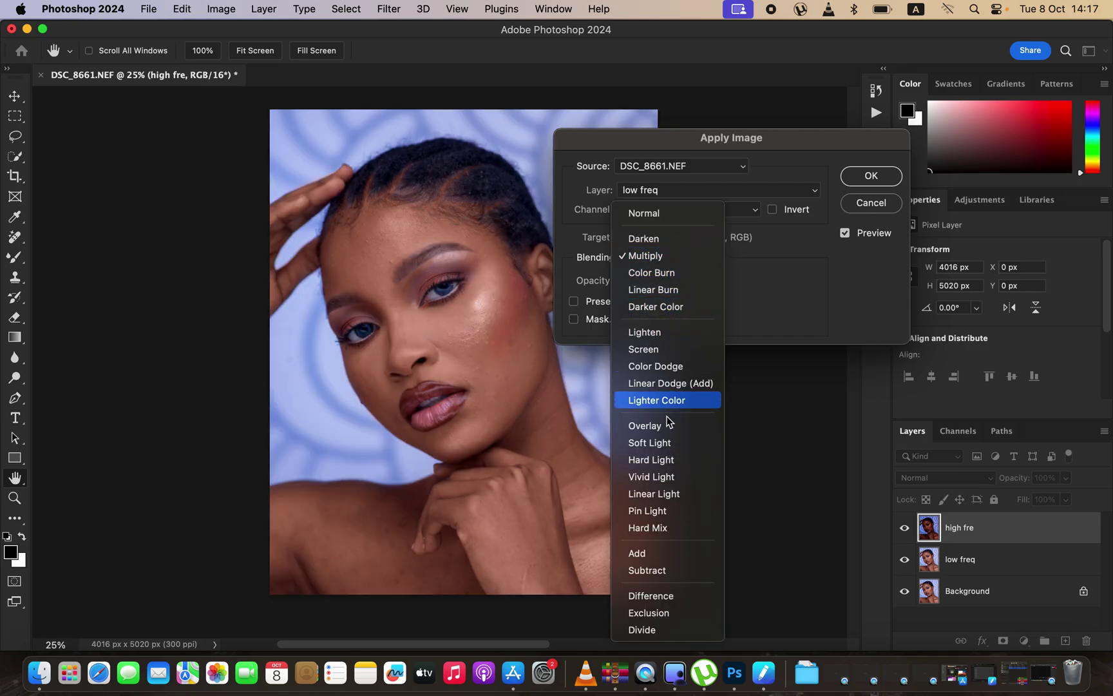
{"action": "left_click", "coordinate": [658, 554]}
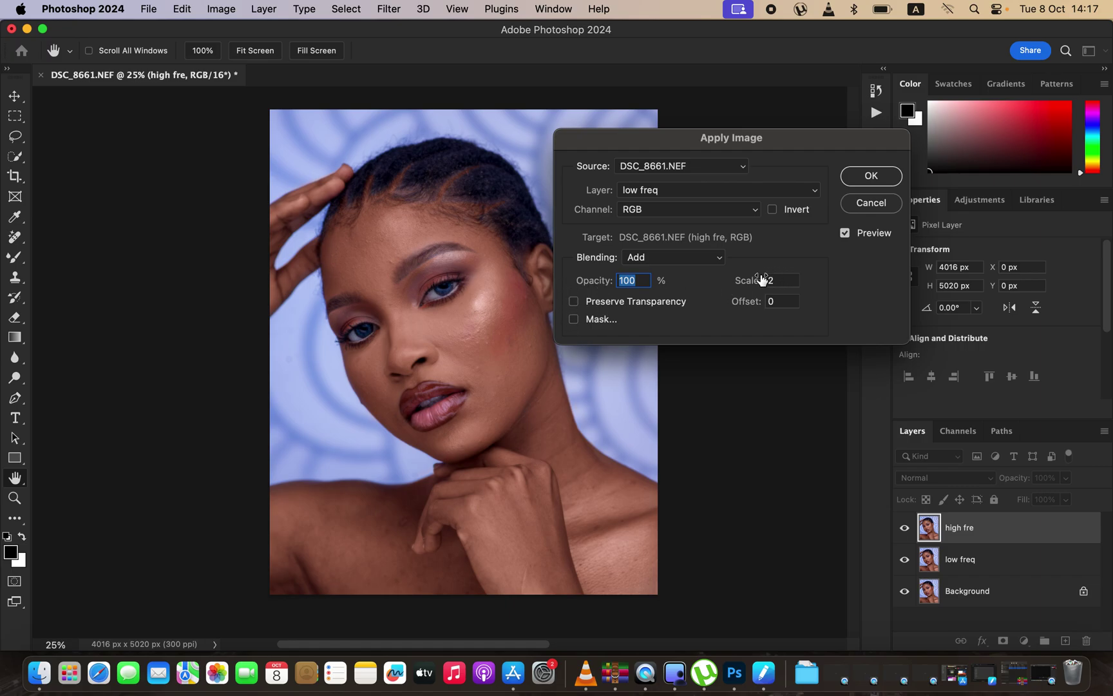
{"action": "left_click", "coordinate": [772, 211]}
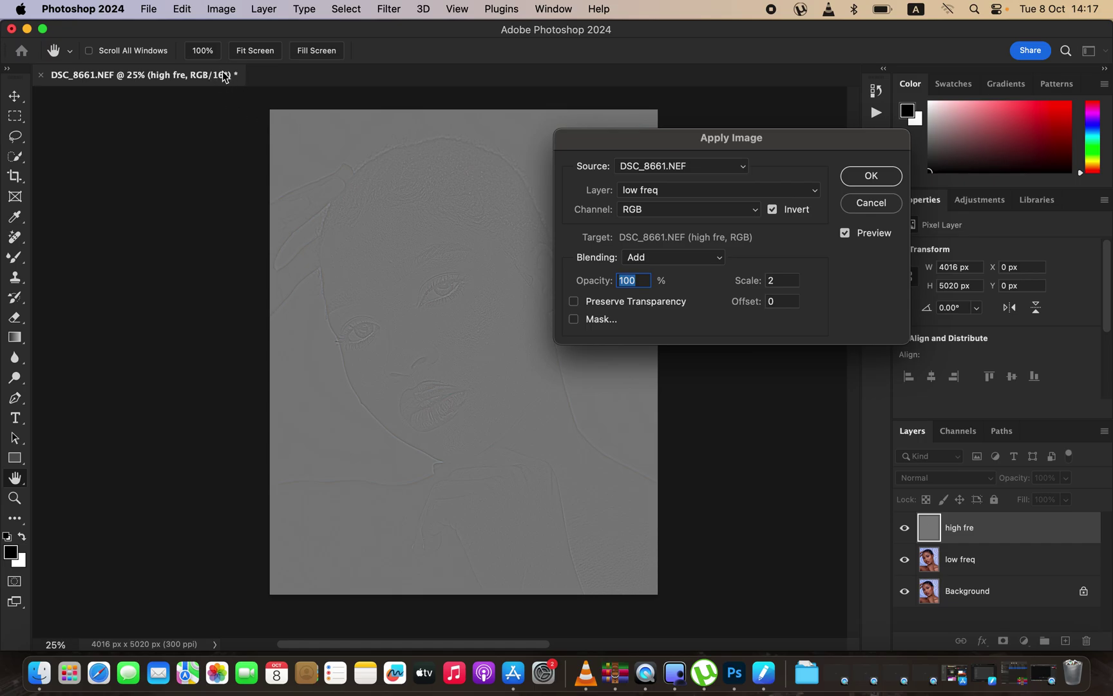
Try the Apply Image settings with Invert off, Subtract blending, Scale 2 and Offset 128.
{"action": "left_click", "coordinate": [772, 209]}
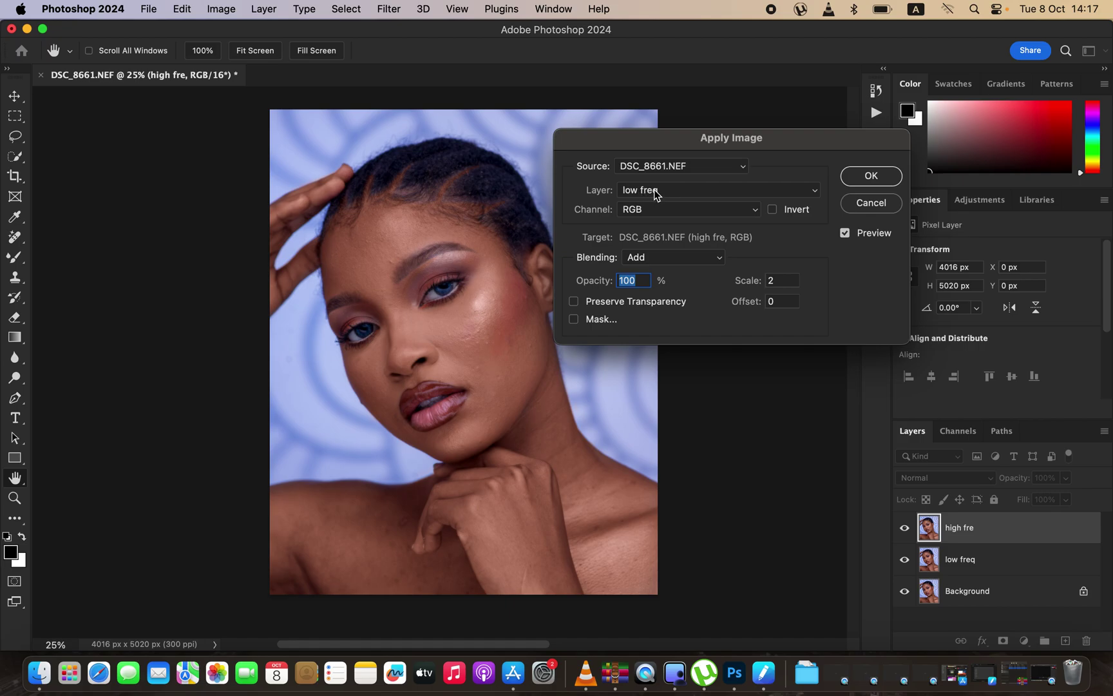
{"action": "left_click", "coordinate": [664, 257]}
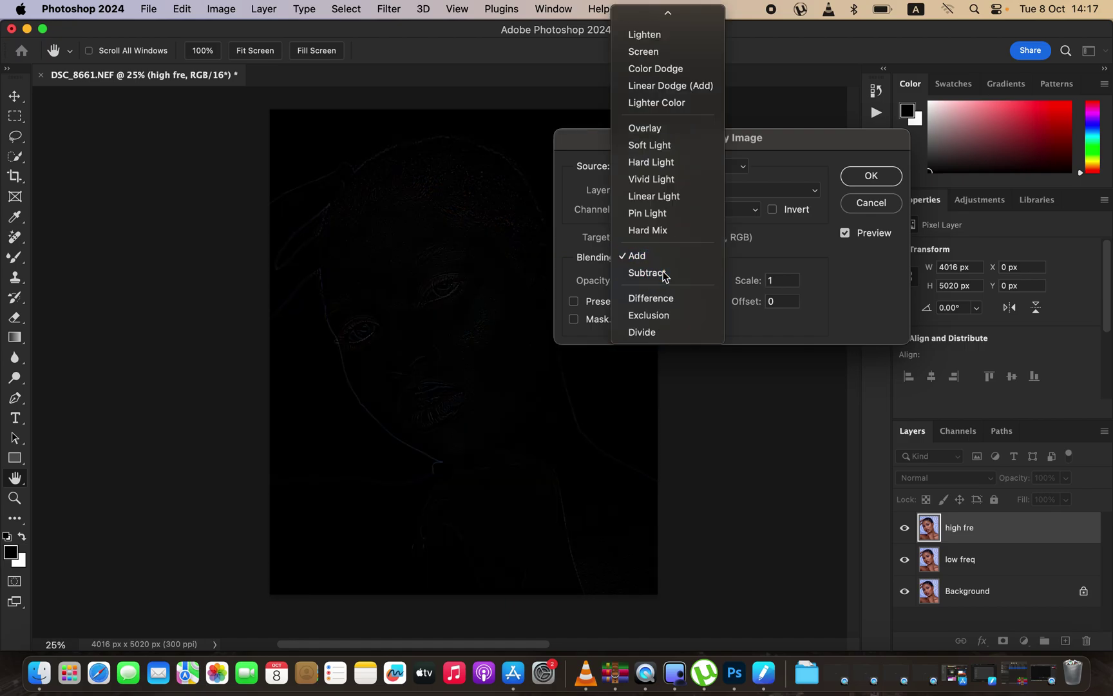
{"action": "left_click", "coordinate": [663, 274]}
{"action": "double_click", "coordinate": [790, 281]}
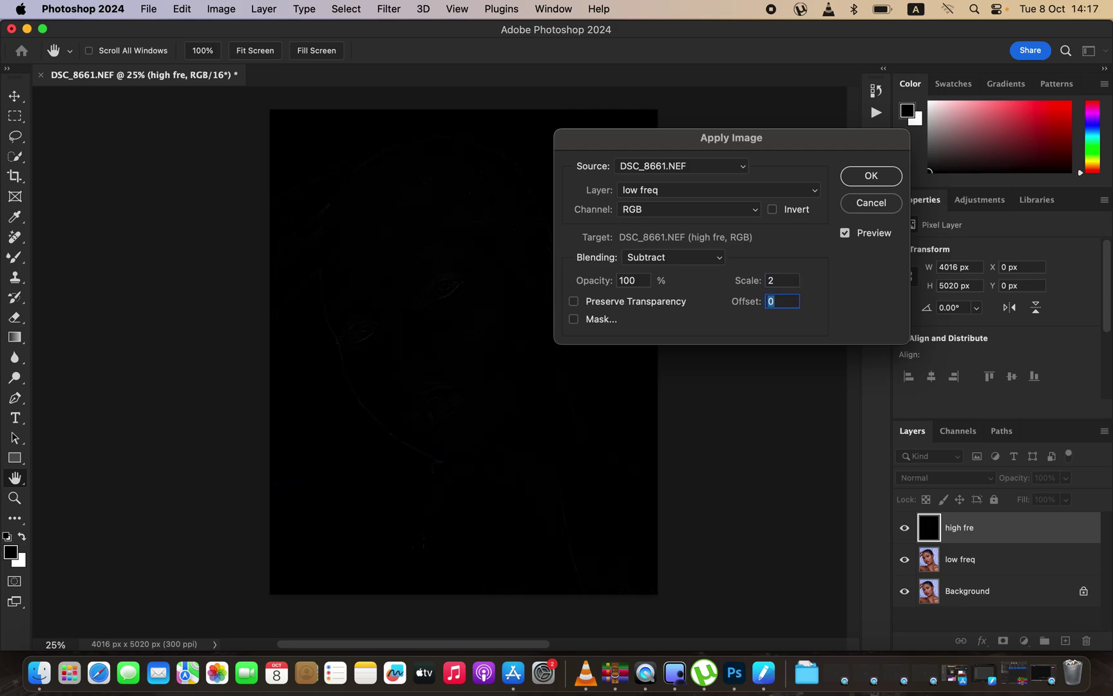
{"action": "type", "text": "128"}
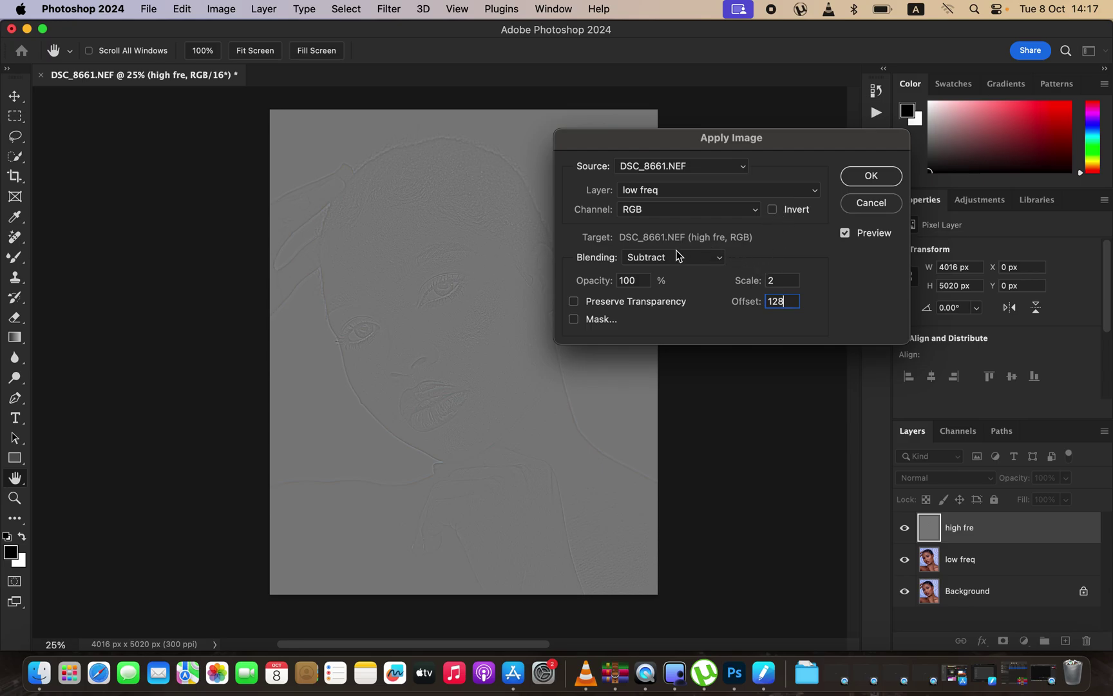
Switch the Apply Image blending to Add with Invert on and apply it to the high fre layer.
{"action": "left_click", "coordinate": [677, 256]}
{"action": "left_click", "coordinate": [676, 238]}
{"action": "left_click", "coordinate": [772, 209]}
{"action": "left_click", "coordinate": [874, 186]}
Set the high fre layer's blend mode to Linear Light and group it with the low freq layer.
{"action": "left_click", "coordinate": [958, 478]}
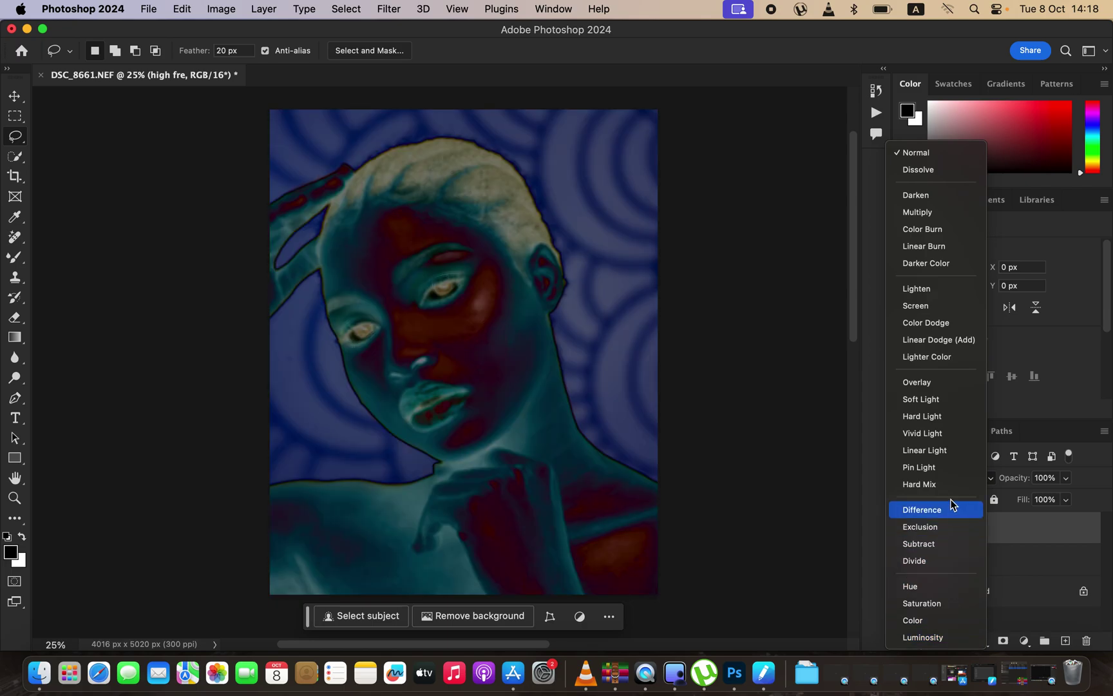
{"action": "left_click", "coordinate": [942, 451]}
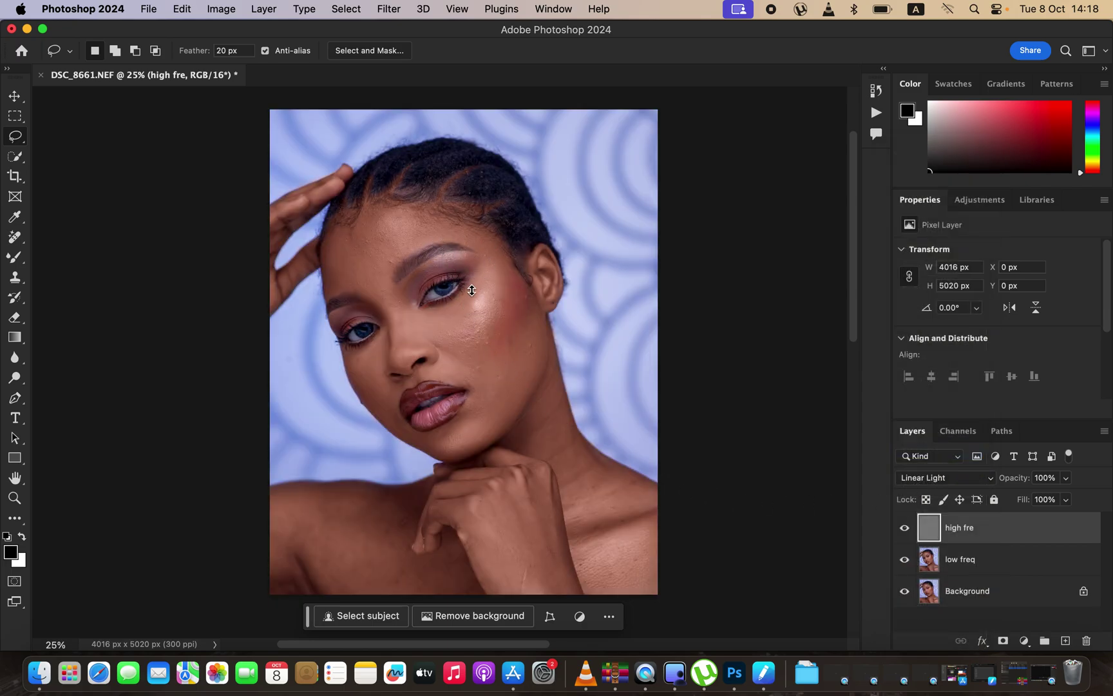
{"action": "left_click", "coordinate": [1024, 558], "text": "shift"}
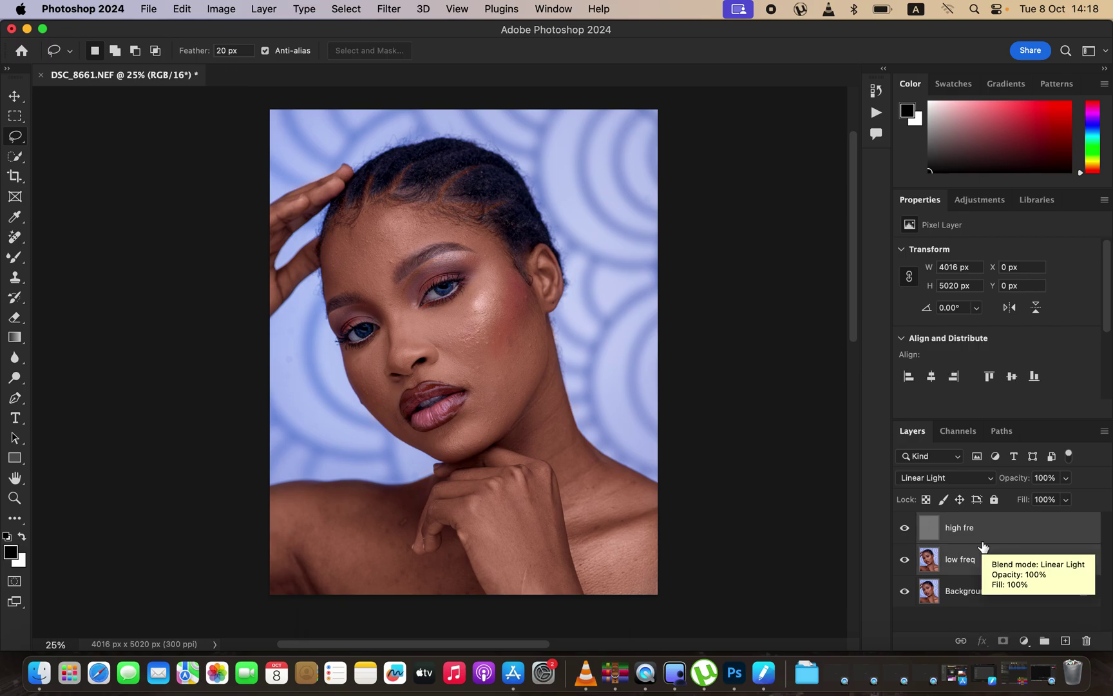
{"action": "key", "text": "super+g"}
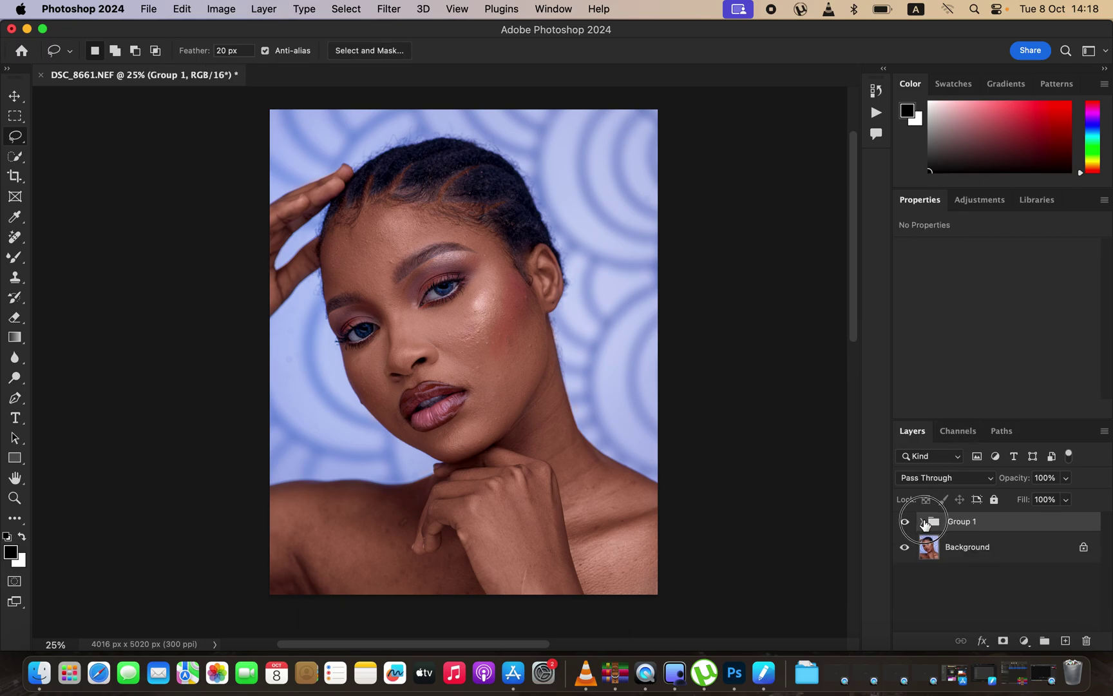
Expand Group 1, hide the high fre layer and activate the Mixer Brush on the low freq layer.
{"action": "left_click", "coordinate": [922, 521]}
{"action": "left_click", "coordinate": [986, 583]}
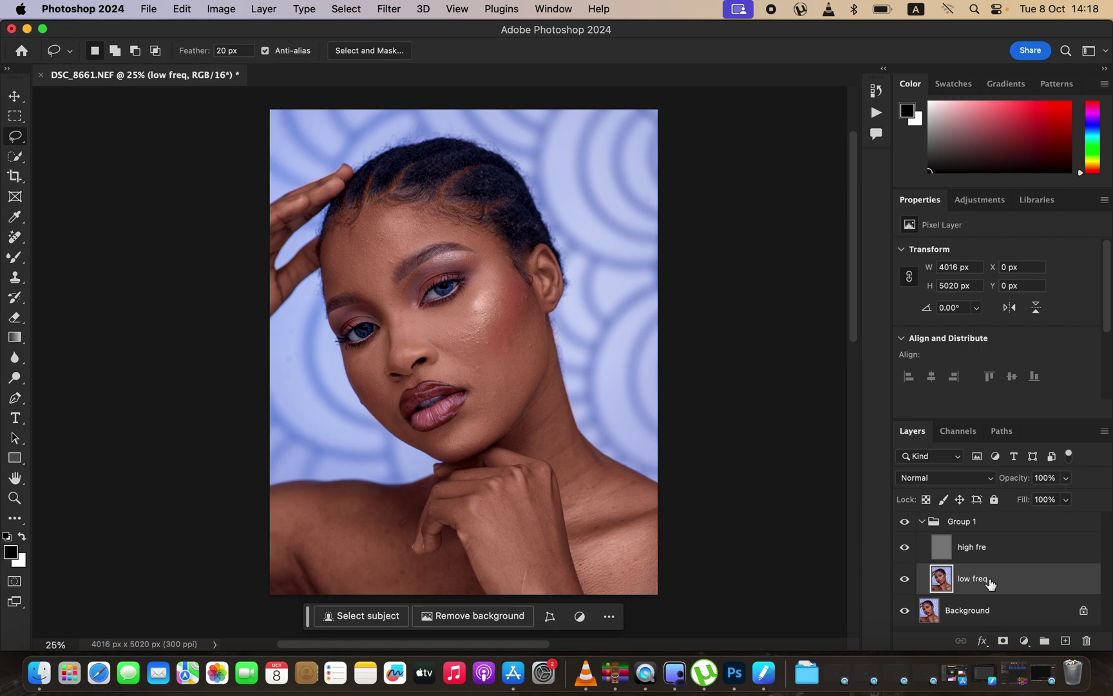
{"action": "left_click", "coordinate": [906, 548]}
{"action": "left_click", "coordinate": [15, 258]}
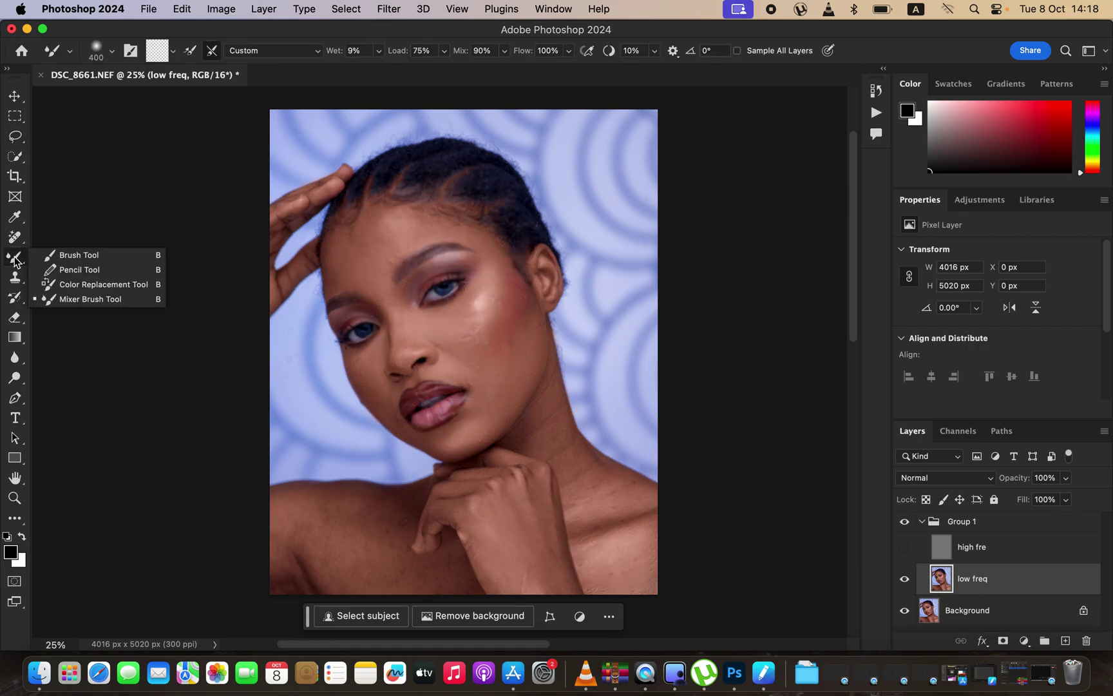
{"action": "left_click", "coordinate": [91, 299]}
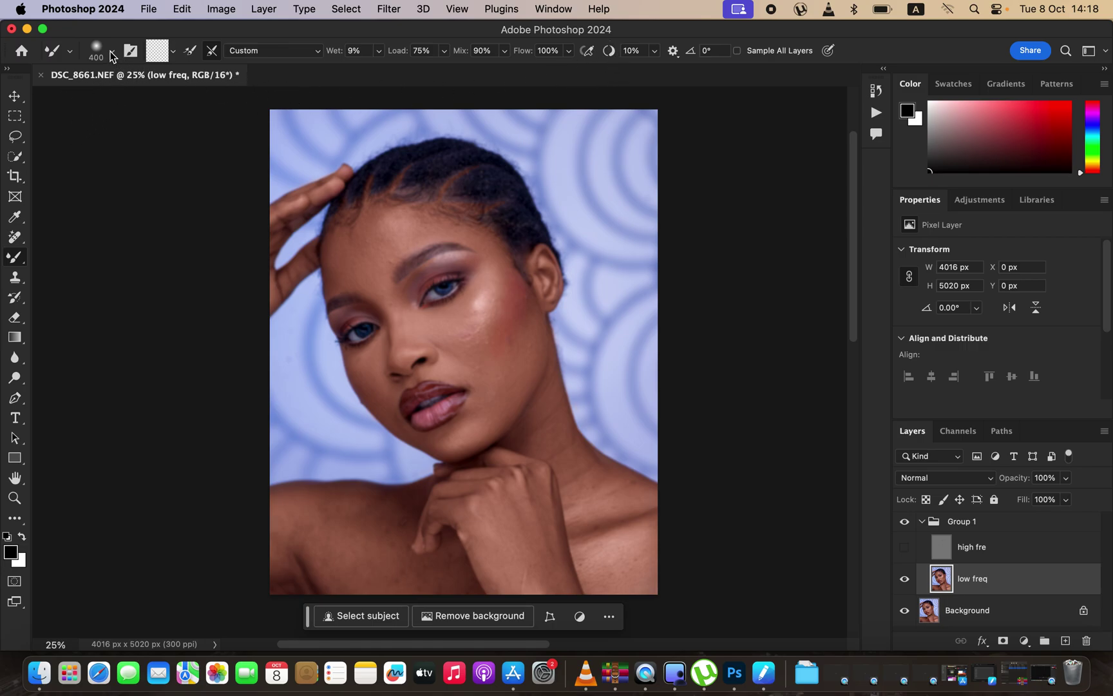
Blend the cheek and forehead tones on the low freq layer with a 300 px Mixer Brush.
{"action": "left_click", "coordinate": [112, 52]}
{"action": "left_click", "coordinate": [113, 51]}
{"action": "left_click", "coordinate": [173, 51]}
{"action": "left_click", "coordinate": [175, 88]}
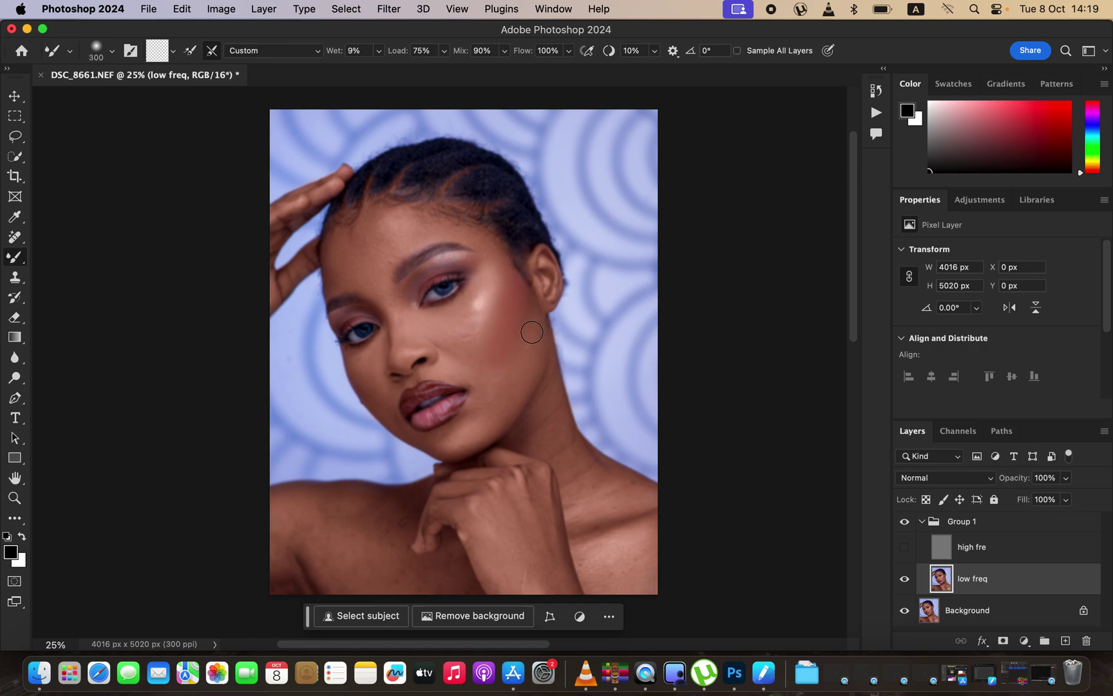
{"action": "mouse_move", "coordinate": [529, 328]}
{"action": "left_mouse_down"}
{"action": "mouse_move", "coordinate": [523, 359]}
{"action": "mouse_move", "coordinate": [514, 362]}
{"action": "mouse_move", "coordinate": [517, 351]}
{"action": "mouse_move", "coordinate": [497, 374]}
{"action": "mouse_move", "coordinate": [492, 385]}
{"action": "mouse_move", "coordinate": [519, 340]}
{"action": "mouse_move", "coordinate": [513, 388]}
{"action": "mouse_move", "coordinate": [505, 396]}
{"action": "mouse_move", "coordinate": [524, 355]}
{"action": "mouse_move", "coordinate": [494, 413]}
{"action": "mouse_move", "coordinate": [527, 344]}
{"action": "mouse_move", "coordinate": [491, 417]}
{"action": "mouse_move", "coordinate": [524, 350]}
{"action": "mouse_move", "coordinate": [510, 373]}
{"action": "left_mouse_up"}
{"action": "mouse_move", "coordinate": [366, 248]}
{"action": "left_mouse_down"}
{"action": "mouse_move", "coordinate": [348, 249]}
{"action": "mouse_move", "coordinate": [348, 268]}
{"action": "mouse_move", "coordinate": [355, 243]}
{"action": "mouse_move", "coordinate": [383, 250]}
{"action": "mouse_move", "coordinate": [373, 228]}
{"action": "mouse_move", "coordinate": [344, 267]}
{"action": "mouse_move", "coordinate": [385, 256]}
{"action": "mouse_move", "coordinate": [403, 229]}
{"action": "mouse_move", "coordinate": [386, 223]}
{"action": "mouse_move", "coordinate": [397, 247]}
{"action": "mouse_move", "coordinate": [430, 223]}
{"action": "mouse_move", "coordinate": [490, 233]}
{"action": "mouse_move", "coordinate": [479, 316]}
{"action": "mouse_move", "coordinate": [460, 321]}
{"action": "mouse_move", "coordinate": [467, 356]}
{"action": "mouse_move", "coordinate": [485, 355]}
{"action": "mouse_move", "coordinate": [444, 328]}
{"action": "mouse_move", "coordinate": [469, 368]}
{"action": "mouse_move", "coordinate": [478, 418]}
{"action": "mouse_move", "coordinate": [452, 441]}
{"action": "mouse_move", "coordinate": [480, 389]}
{"action": "mouse_move", "coordinate": [504, 405]}
{"action": "mouse_move", "coordinate": [522, 369]}
{"action": "left_mouse_up"}
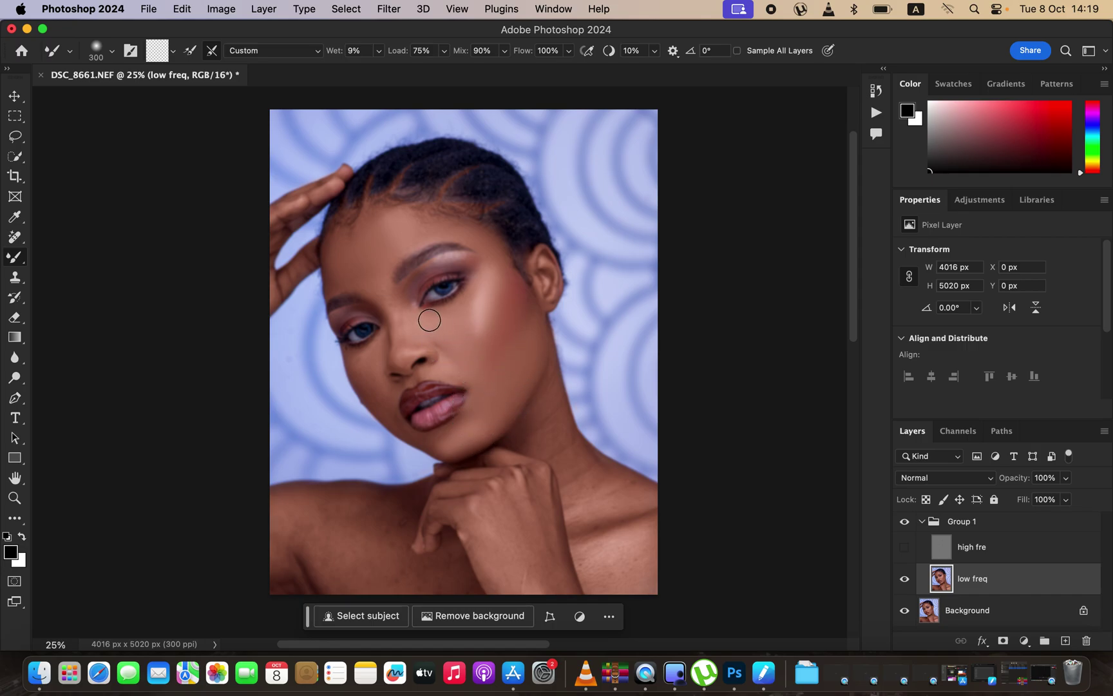
Smooth the tones around the nose, under the eyes, and on the jaw, chin and cheek with the Mixer Brush.
{"action": "mouse_move", "coordinate": [403, 310]}
{"action": "left_mouse_down"}
{"action": "mouse_move", "coordinate": [397, 322]}
{"action": "mouse_move", "coordinate": [401, 298]}
{"action": "mouse_move", "coordinate": [377, 293]}
{"action": "mouse_move", "coordinate": [399, 335]}
{"action": "mouse_move", "coordinate": [429, 330]}
{"action": "left_mouse_up"}
{"action": "left_click_drag", "start_coordinate": [474, 295], "coordinate": [457, 327]}
{"action": "mouse_move", "coordinate": [364, 367]}
{"action": "left_mouse_down"}
{"action": "mouse_move", "coordinate": [353, 363]}
{"action": "mouse_move", "coordinate": [373, 385]}
{"action": "mouse_move", "coordinate": [368, 357]}
{"action": "mouse_move", "coordinate": [379, 355]}
{"action": "mouse_move", "coordinate": [364, 363]}
{"action": "mouse_move", "coordinate": [370, 388]}
{"action": "mouse_move", "coordinate": [360, 362]}
{"action": "mouse_move", "coordinate": [394, 419]}
{"action": "left_mouse_up"}
{"action": "mouse_move", "coordinate": [459, 452]}
{"action": "left_mouse_down"}
{"action": "mouse_move", "coordinate": [429, 433]}
{"action": "mouse_move", "coordinate": [445, 441]}
{"action": "left_mouse_up"}
{"action": "left_click_drag", "start_coordinate": [442, 372], "coordinate": [474, 386]}
{"action": "mouse_move", "coordinate": [439, 263]}
{"action": "left_mouse_down"}
{"action": "mouse_move", "coordinate": [465, 258]}
{"action": "mouse_move", "coordinate": [451, 228]}
{"action": "mouse_move", "coordinate": [427, 222]}
{"action": "mouse_move", "coordinate": [450, 266]}
{"action": "mouse_move", "coordinate": [505, 251]}
{"action": "mouse_move", "coordinate": [507, 300]}
{"action": "mouse_move", "coordinate": [529, 333]}
{"action": "left_mouse_up"}
Smooth the neck, hand, shoulder and chest tones on the low freq layer with the Mixer Brush.
{"action": "left_click", "coordinate": [564, 452]}
{"action": "mouse_move", "coordinate": [564, 452]}
{"action": "left_mouse_down"}
{"action": "mouse_move", "coordinate": [530, 424]}
{"action": "mouse_move", "coordinate": [530, 444]}
{"action": "mouse_move", "coordinate": [549, 398]}
{"action": "mouse_move", "coordinate": [582, 469]}
{"action": "mouse_move", "coordinate": [576, 493]}
{"action": "mouse_move", "coordinate": [577, 469]}
{"action": "mouse_move", "coordinate": [606, 486]}
{"action": "mouse_move", "coordinate": [579, 498]}
{"action": "mouse_move", "coordinate": [603, 499]}
{"action": "mouse_move", "coordinate": [583, 518]}
{"action": "mouse_move", "coordinate": [601, 514]}
{"action": "mouse_move", "coordinate": [572, 509]}
{"action": "mouse_move", "coordinate": [588, 535]}
{"action": "mouse_move", "coordinate": [635, 547]}
{"action": "mouse_move", "coordinate": [608, 575]}
{"action": "mouse_move", "coordinate": [636, 563]}
{"action": "mouse_move", "coordinate": [654, 538]}
{"action": "mouse_move", "coordinate": [594, 556]}
{"action": "mouse_move", "coordinate": [362, 545]}
{"action": "mouse_move", "coordinate": [328, 533]}
{"action": "mouse_move", "coordinate": [368, 529]}
{"action": "mouse_move", "coordinate": [323, 513]}
{"action": "mouse_move", "coordinate": [335, 537]}
{"action": "mouse_move", "coordinate": [326, 556]}
{"action": "mouse_move", "coordinate": [333, 547]}
{"action": "mouse_move", "coordinate": [386, 572]}
{"action": "mouse_move", "coordinate": [439, 577]}
{"action": "mouse_move", "coordinate": [413, 571]}
{"action": "mouse_move", "coordinate": [383, 506]}
{"action": "mouse_move", "coordinate": [400, 502]}
{"action": "mouse_move", "coordinate": [401, 524]}
{"action": "mouse_move", "coordinate": [408, 508]}
{"action": "mouse_move", "coordinate": [394, 527]}
{"action": "left_mouse_up"}
{"action": "mouse_move", "coordinate": [296, 569]}
{"action": "left_mouse_down"}
{"action": "mouse_move", "coordinate": [432, 581]}
{"action": "mouse_move", "coordinate": [453, 549]}
{"action": "mouse_move", "coordinate": [469, 561]}
{"action": "mouse_move", "coordinate": [480, 537]}
{"action": "mouse_move", "coordinate": [488, 557]}
{"action": "mouse_move", "coordinate": [504, 549]}
{"action": "mouse_move", "coordinate": [506, 592]}
{"action": "mouse_move", "coordinate": [485, 548]}
{"action": "mouse_move", "coordinate": [511, 527]}
{"action": "mouse_move", "coordinate": [506, 507]}
{"action": "mouse_move", "coordinate": [550, 577]}
{"action": "mouse_move", "coordinate": [541, 510]}
{"action": "mouse_move", "coordinate": [557, 581]}
{"action": "mouse_move", "coordinate": [531, 584]}
{"action": "mouse_move", "coordinate": [505, 516]}
{"action": "mouse_move", "coordinate": [478, 502]}
{"action": "mouse_move", "coordinate": [428, 518]}
{"action": "mouse_move", "coordinate": [482, 489]}
{"action": "left_mouse_up"}
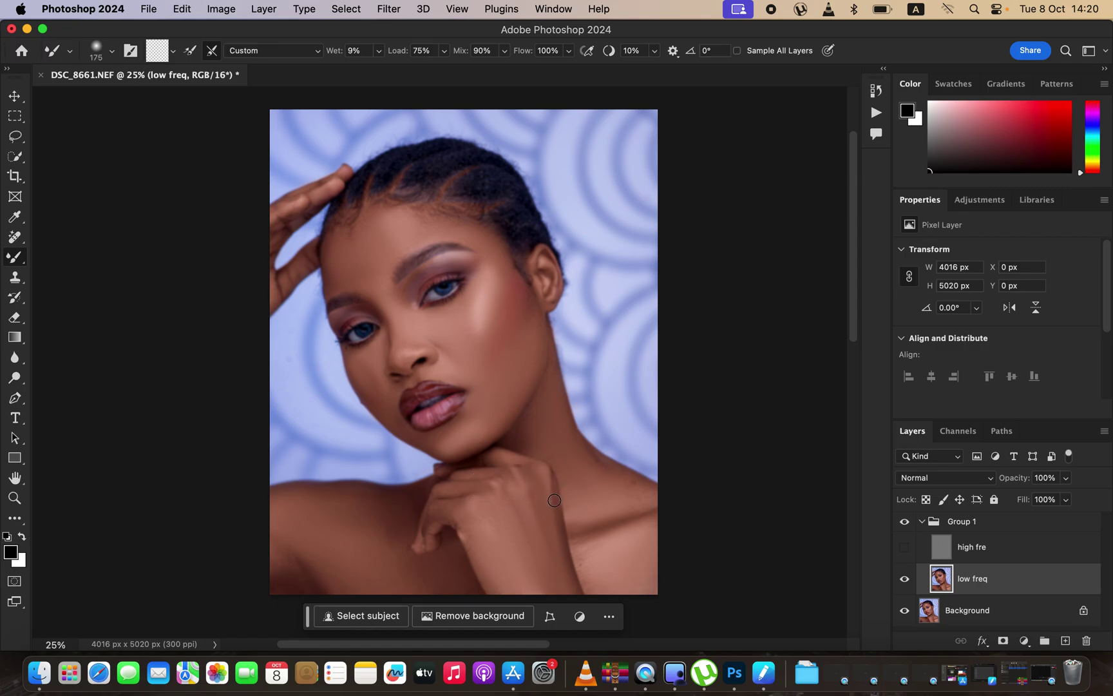
{"action": "key", "text": "bracketright"}
Show and select the high fre layer and set up the Clone Stamp to sample only the current layer.
{"action": "left_click", "coordinate": [906, 523]}
{"action": "left_click", "coordinate": [998, 554]}
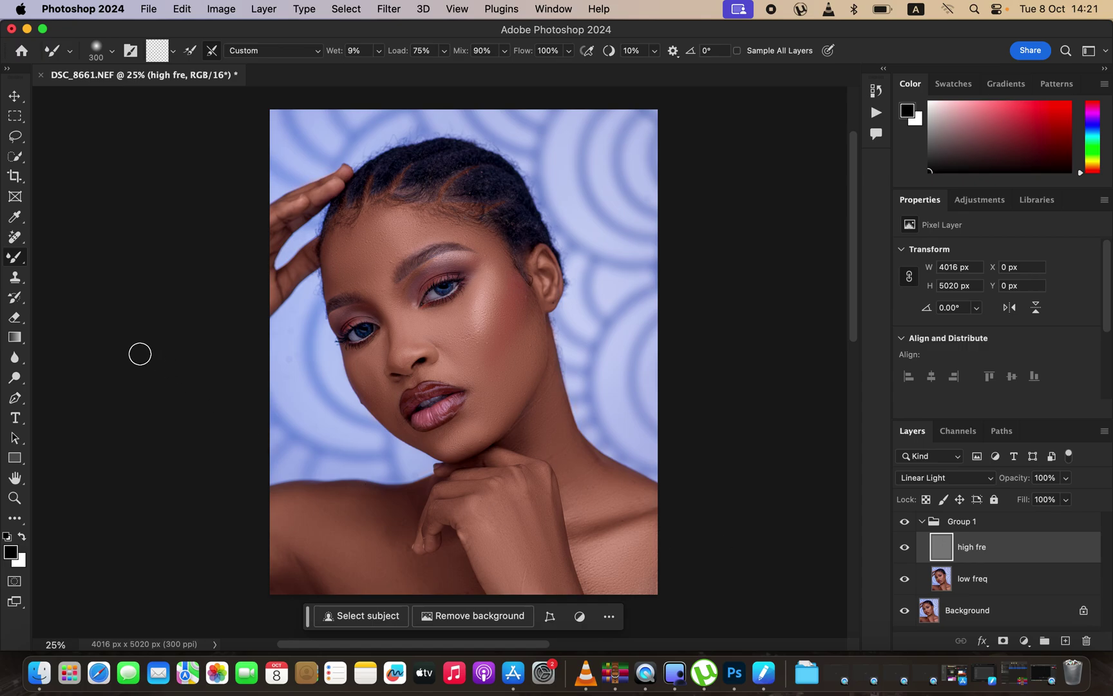
{"action": "left_click", "coordinate": [14, 278]}
{"action": "right_click", "coordinate": [15, 281]}
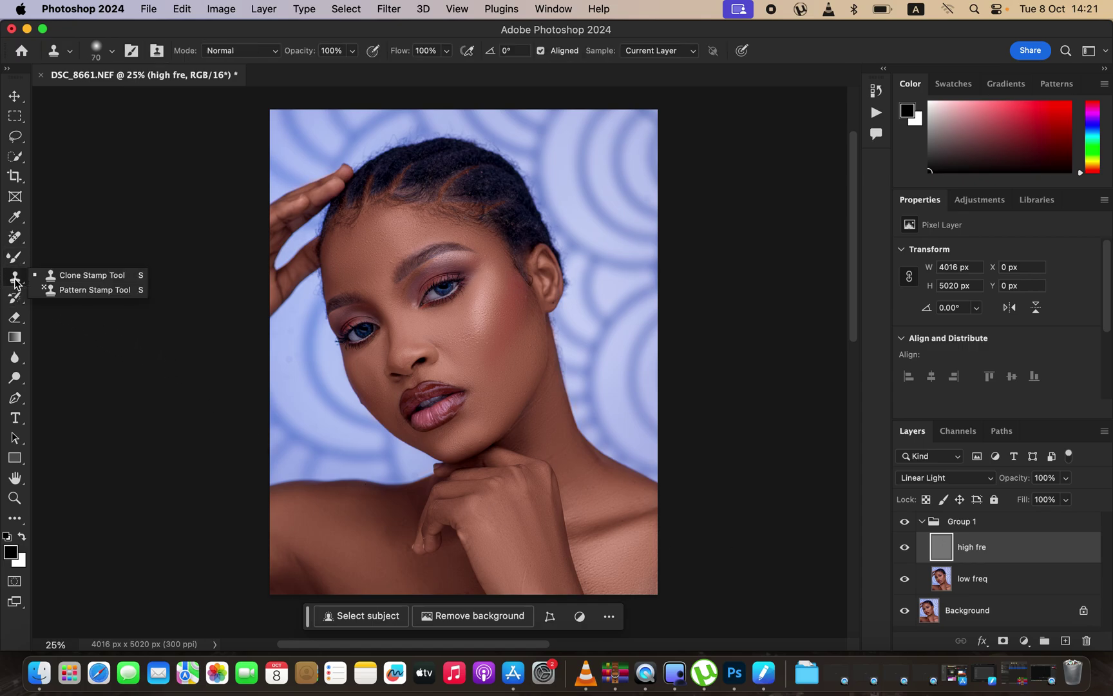
{"action": "left_click", "coordinate": [112, 50]}
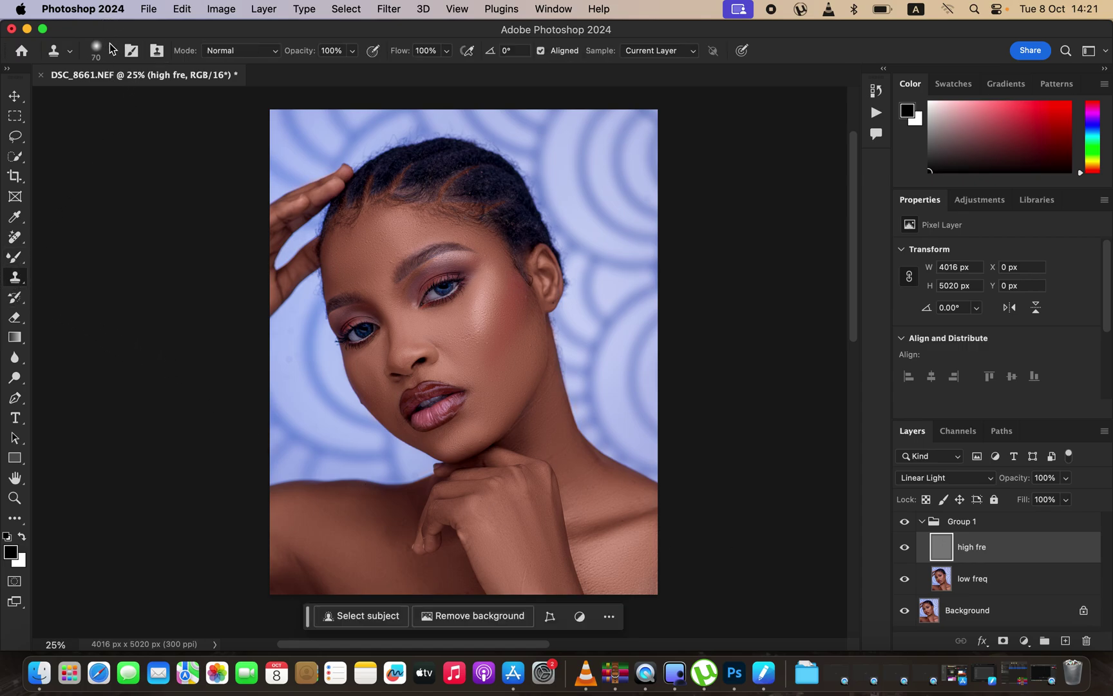
{"action": "left_click", "coordinate": [209, 52]}
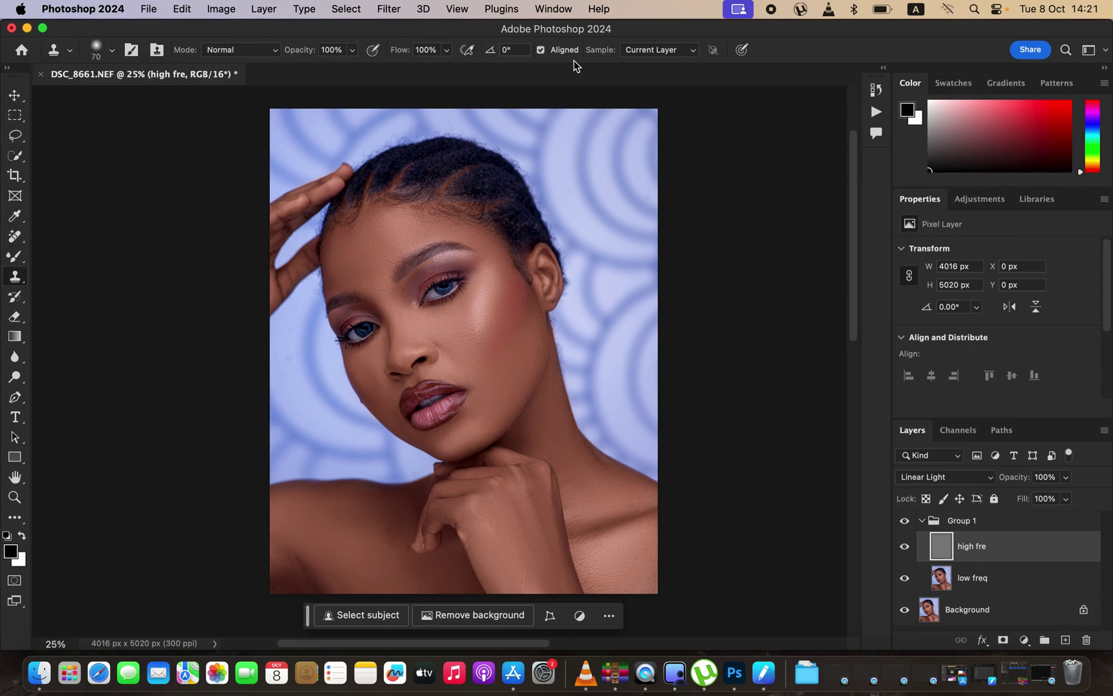
{"action": "left_click", "coordinate": [651, 51]}
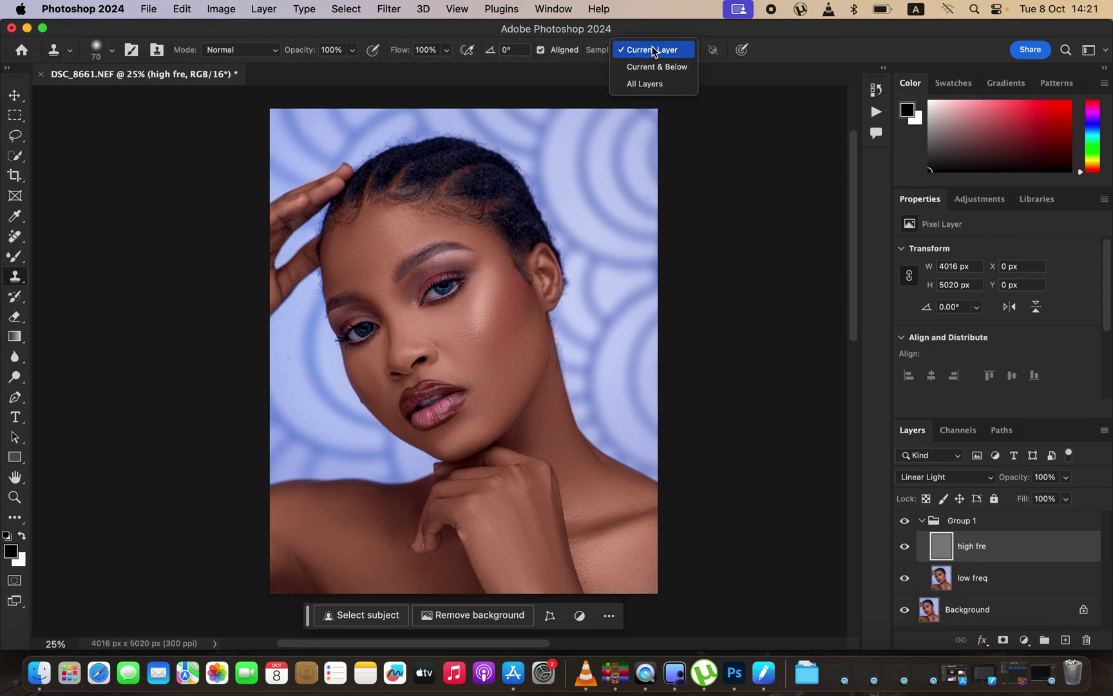
{"action": "left_click", "coordinate": [654, 52]}
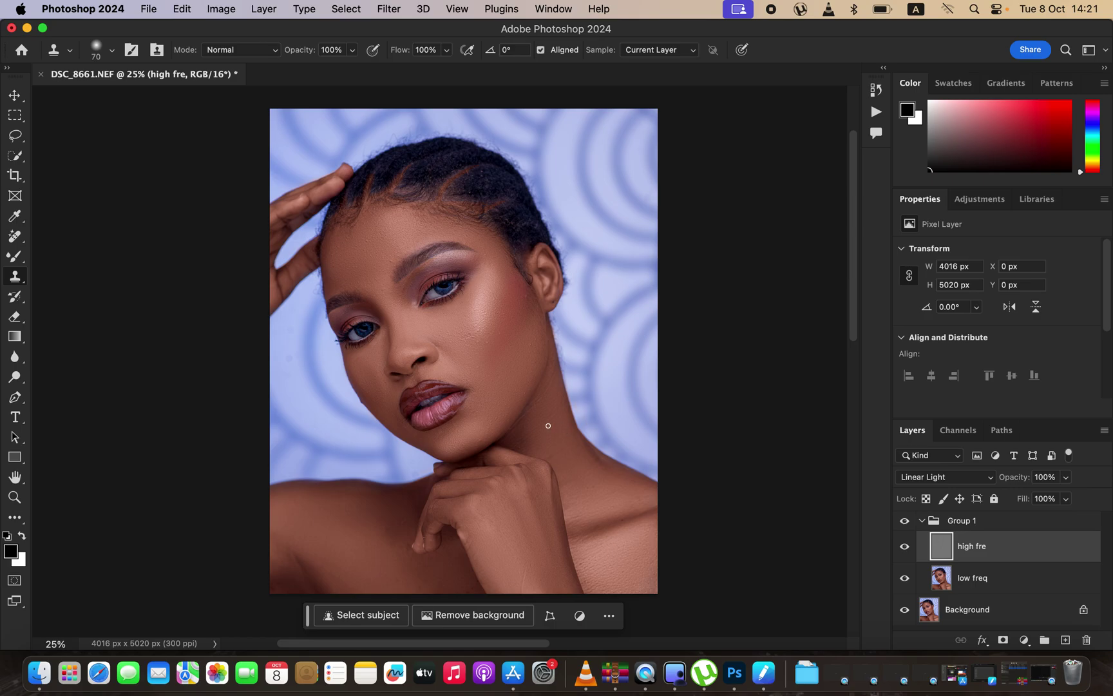
Clone clean skin texture over the blemishes on the cheek, jawline and neck with the 70 px Clone Stamp.
{"action": "key", "text": "super+equal"}
{"action": "key", "text": "super+equal"}
{"action": "key", "text": "super+equal"}
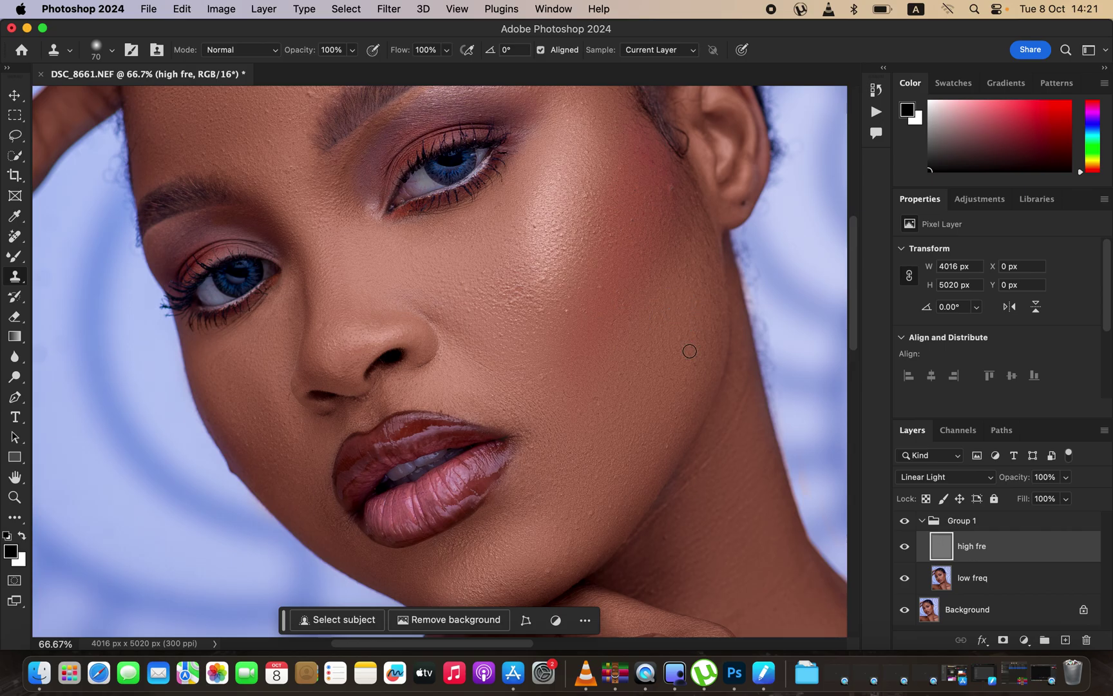
{"action": "left_click_drag", "start_coordinate": [683, 368], "coordinate": [682, 338]}
{"action": "left_click", "coordinate": [672, 209], "text": "alt"}
{"action": "left_click_drag", "start_coordinate": [683, 538], "coordinate": [664, 543]}
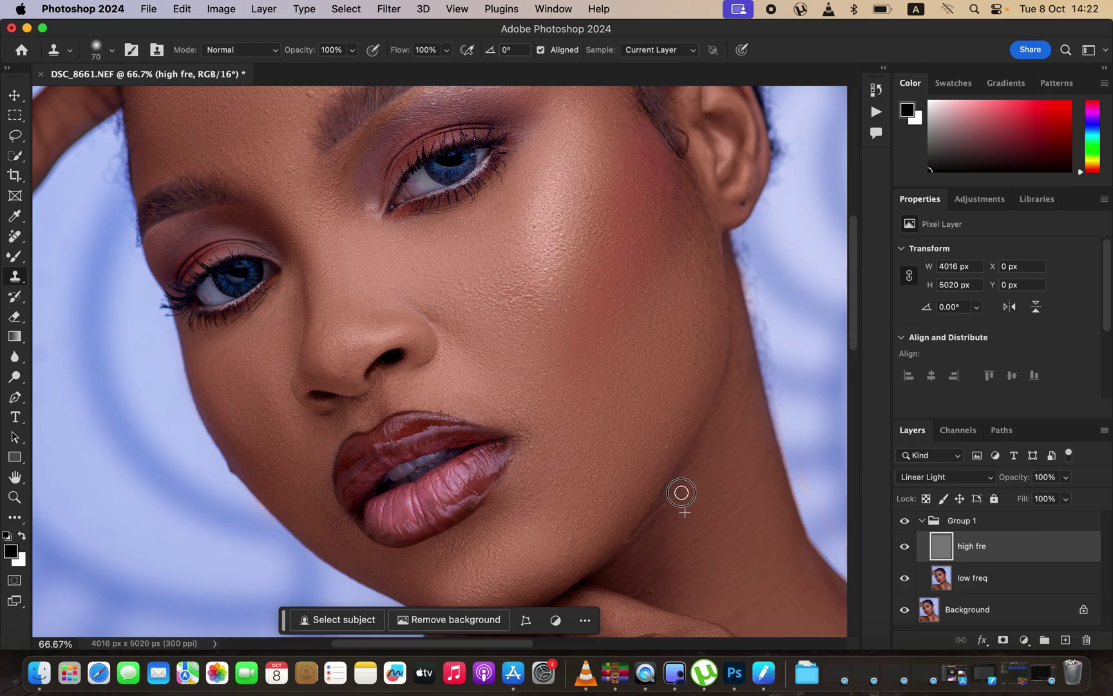
{"action": "mouse_move", "coordinate": [672, 526]}
{"action": "left_mouse_down"}
{"action": "mouse_move", "coordinate": [647, 587]}
{"action": "mouse_move", "coordinate": [684, 575]}
{"action": "mouse_move", "coordinate": [644, 593]}
{"action": "mouse_move", "coordinate": [683, 571]}
{"action": "mouse_move", "coordinate": [641, 563]}
{"action": "left_mouse_up"}
Clone clean skin texture over the bumps on the forehead and around the eyebrow on the high fre layer.
{"action": "left_click_drag", "start_coordinate": [586, 258], "coordinate": [606, 368]}
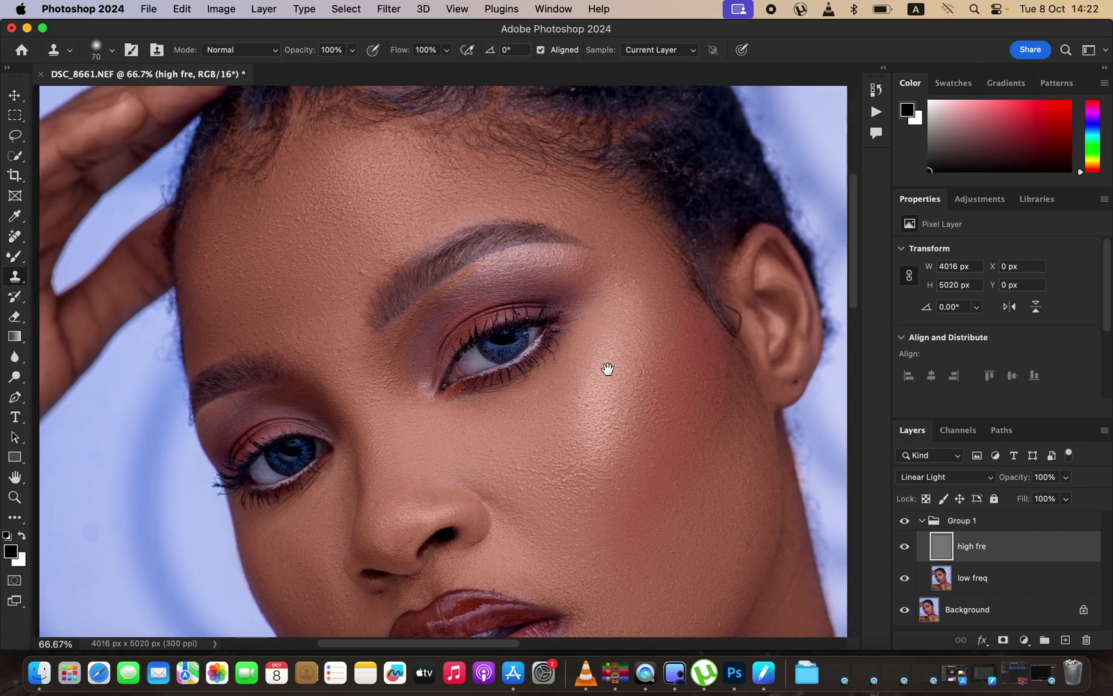
{"action": "left_click", "coordinate": [351, 310], "text": "alt"}
{"action": "left_click_drag", "start_coordinate": [327, 310], "coordinate": [327, 310]}
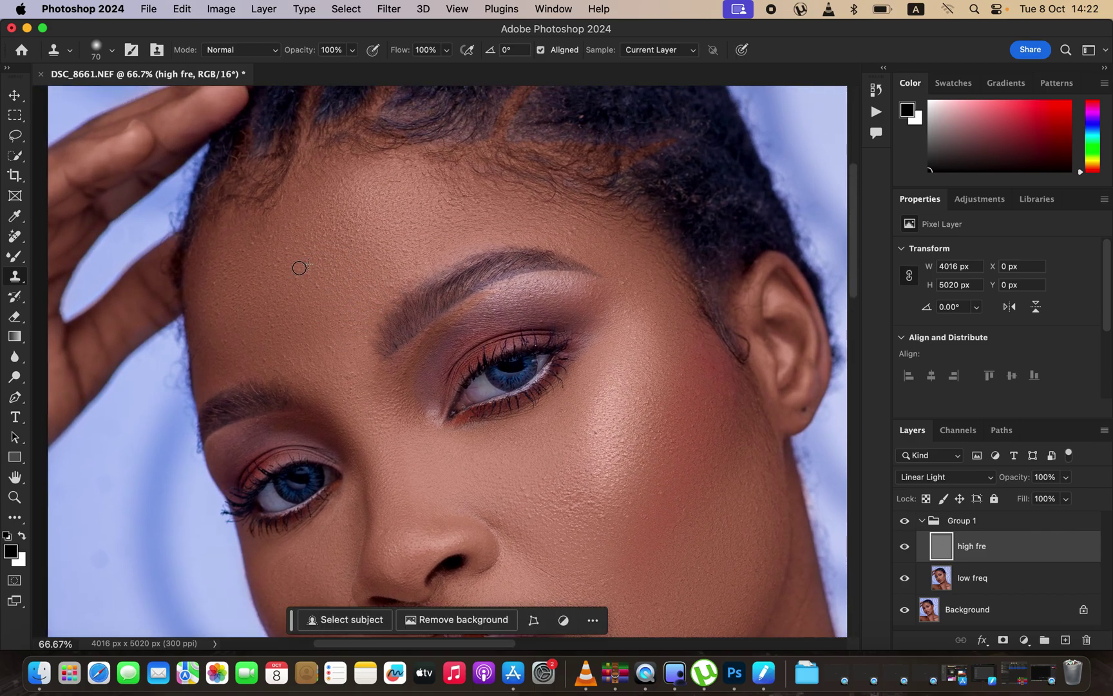
{"action": "mouse_move", "coordinate": [571, 231]}
{"action": "left_mouse_down"}
{"action": "mouse_move", "coordinate": [641, 273]}
{"action": "mouse_move", "coordinate": [605, 259]}
{"action": "left_mouse_up"}
Sample clean texture on the cheek and shoulder and clone it over rough skin, using a 125 px brush for the shoulder.
{"action": "key", "text": "super+minus"}
{"action": "key", "text": "super+minus"}
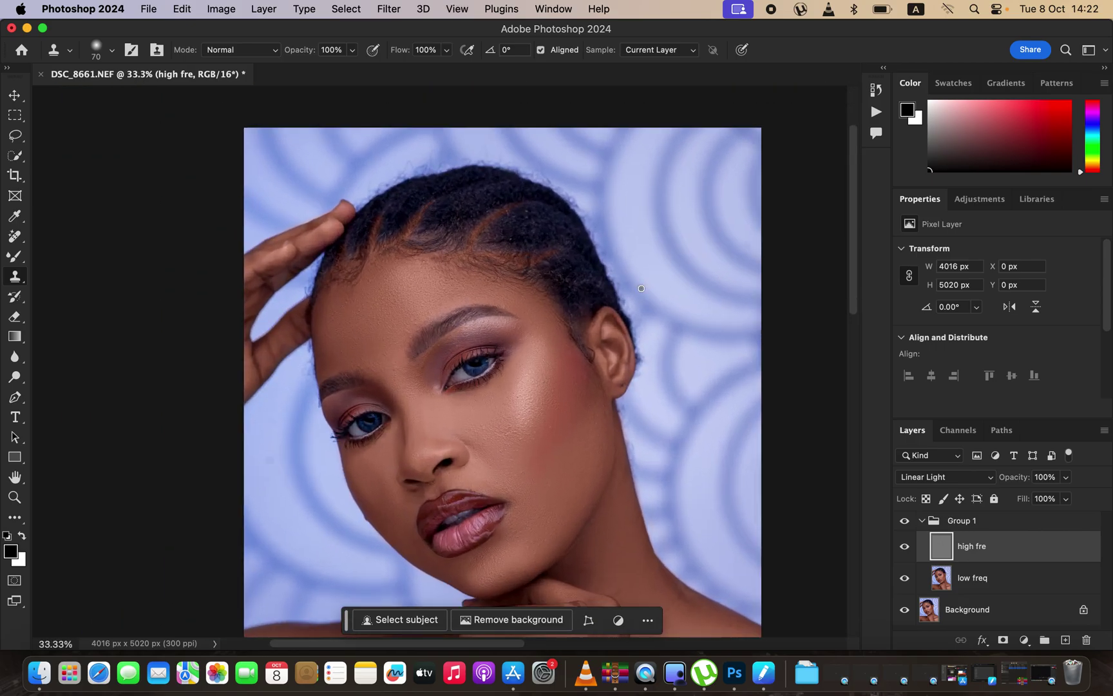
{"action": "left_click", "coordinate": [514, 445], "text": "alt"}
{"action": "left_click", "coordinate": [518, 438], "text": "alt"}
{"action": "left_click_drag", "start_coordinate": [569, 497], "coordinate": [542, 214]}
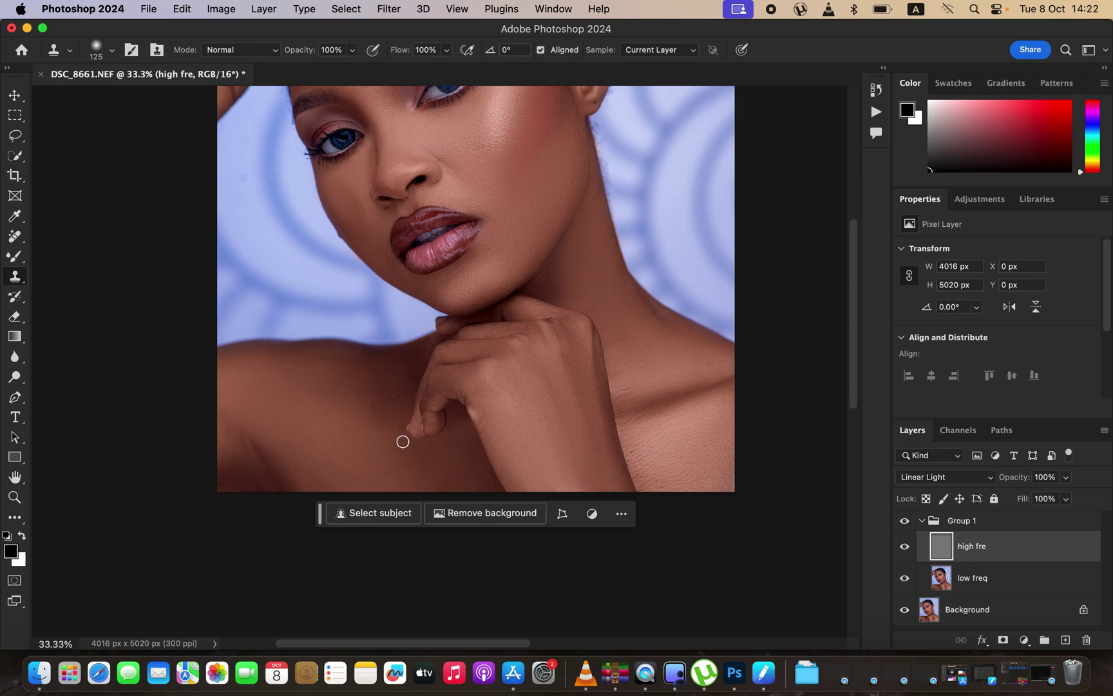
{"action": "left_click", "coordinate": [307, 439], "text": "alt"}
Collapse Group 1 and toggle its visibility repeatedly to compare the portrait before and after retouching.
{"action": "key", "text": "super+minus"}
{"action": "key", "text": "super+minus"}
{"action": "key", "text": "super+minus"}
{"action": "key", "text": "super+plus"}
{"action": "key", "text": "super+plus"}
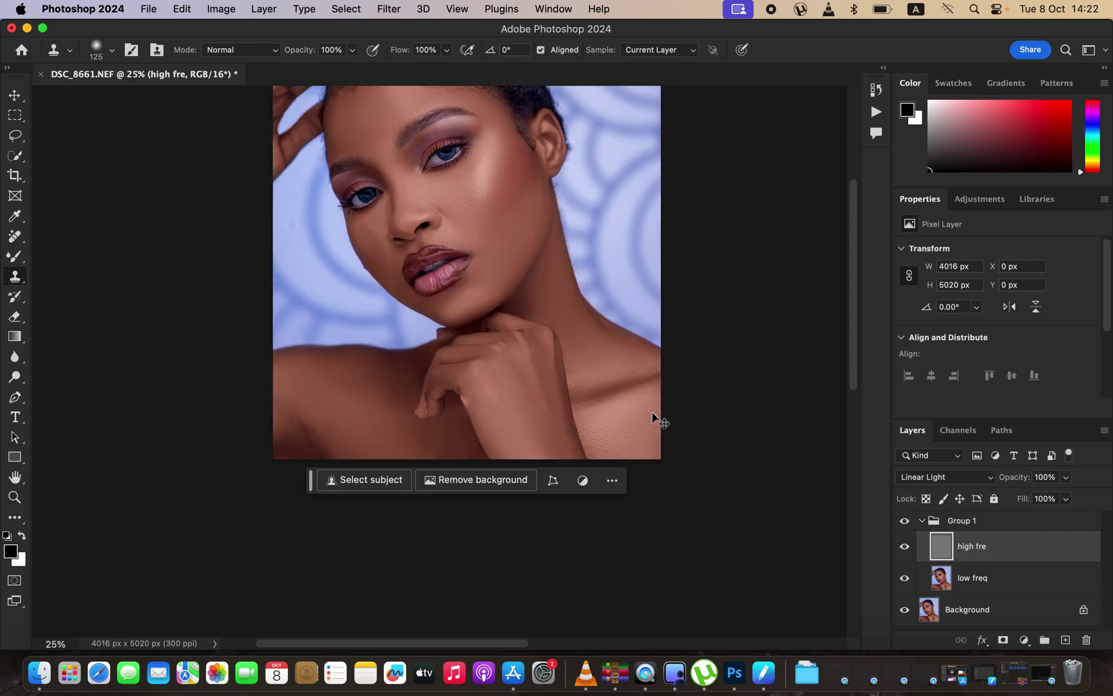
{"action": "left_click_drag", "start_coordinate": [852, 341], "coordinate": [858, 417]}
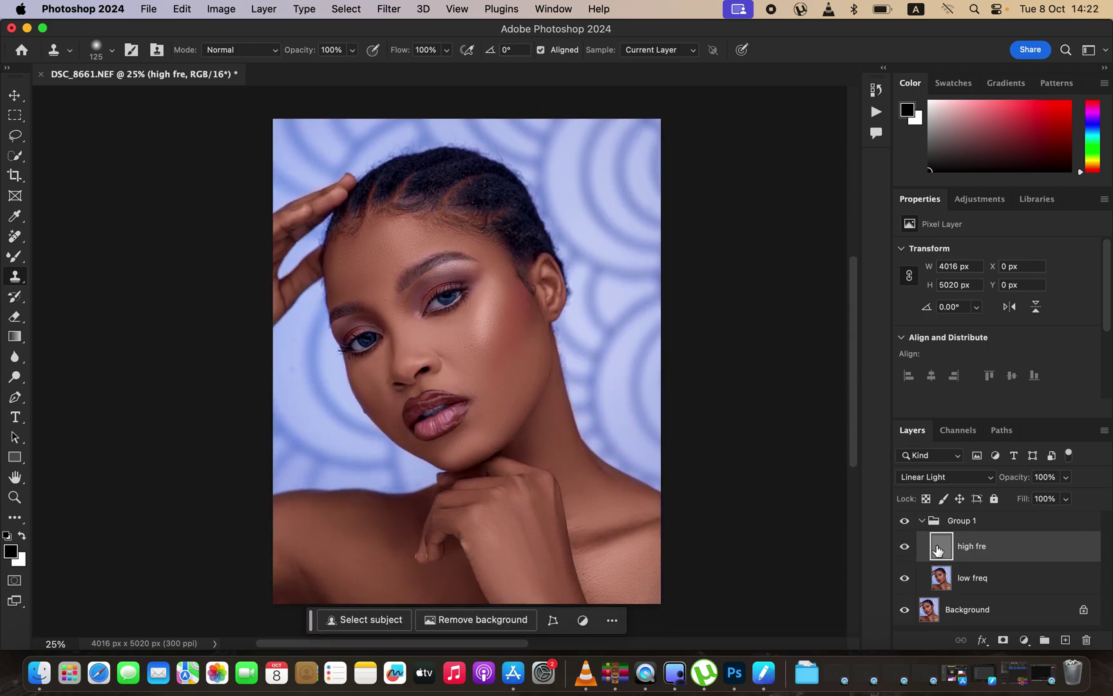
{"action": "left_click", "coordinate": [922, 521]}
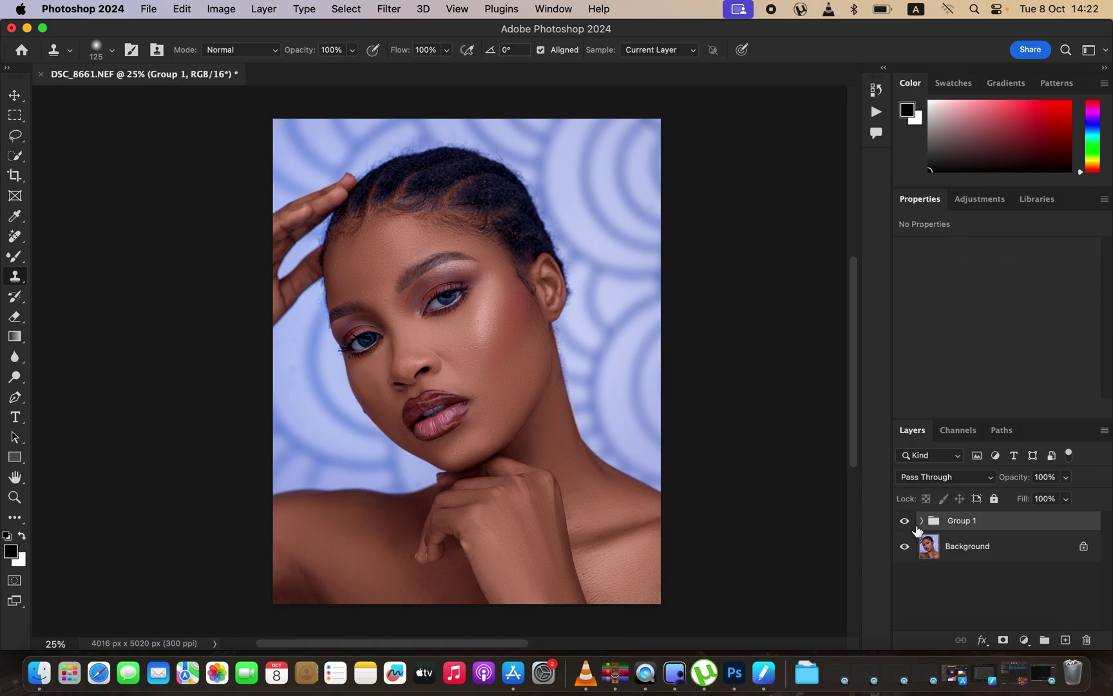
{"action": "left_click", "coordinate": [904, 522]}
{"action": "left_click", "coordinate": [905, 522]}
{"action": "left_click", "coordinate": [905, 522]}
{"action": "left_click", "coordinate": [905, 522]}
{"action": "left_click", "coordinate": [905, 522]}
{"action": "left_click", "coordinate": [905, 523]}
{"action": "left_click", "coordinate": [904, 523]}
Try a JPG export of the portrait at quality 7 with Bicubic Sharper resampling, and cancel it without saving.
{"action": "left_click", "coordinate": [148, 11]}
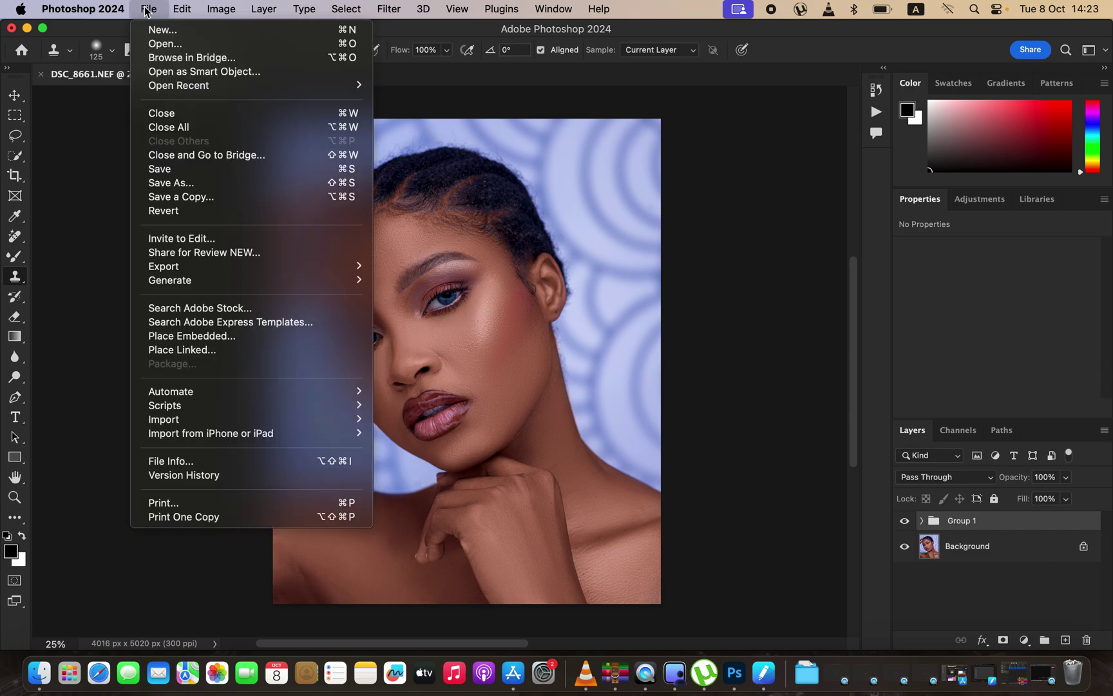
{"action": "mouse_move", "coordinate": [195, 266]}
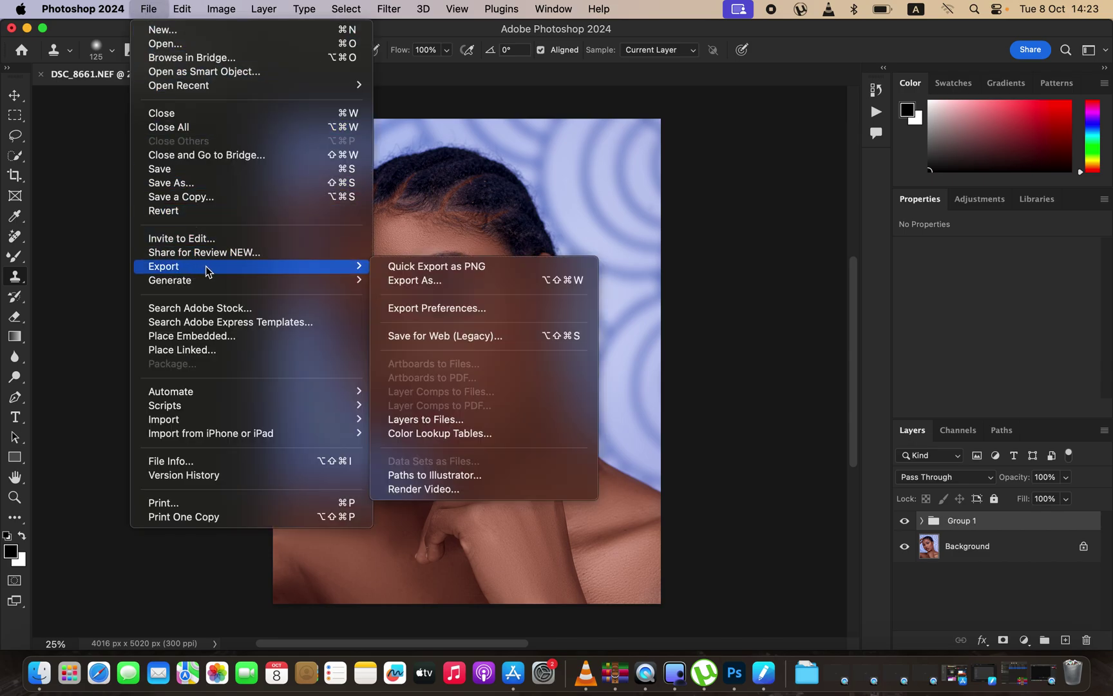
{"action": "left_click", "coordinate": [448, 282]}
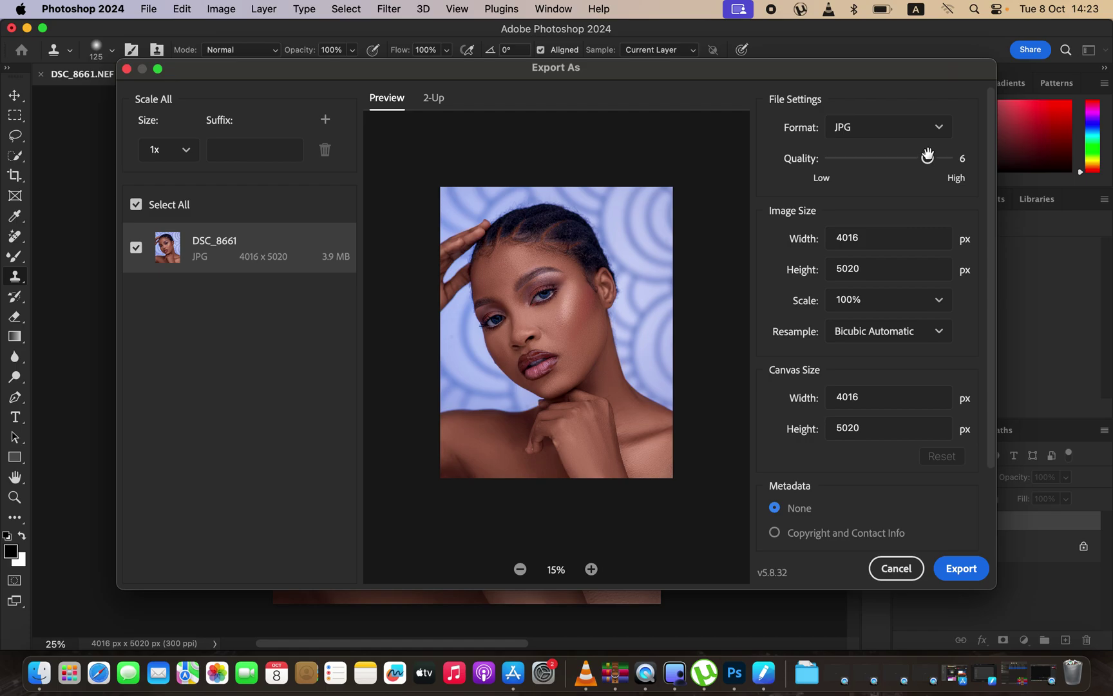
{"action": "left_click_drag", "start_coordinate": [928, 158], "coordinate": [948, 159]}
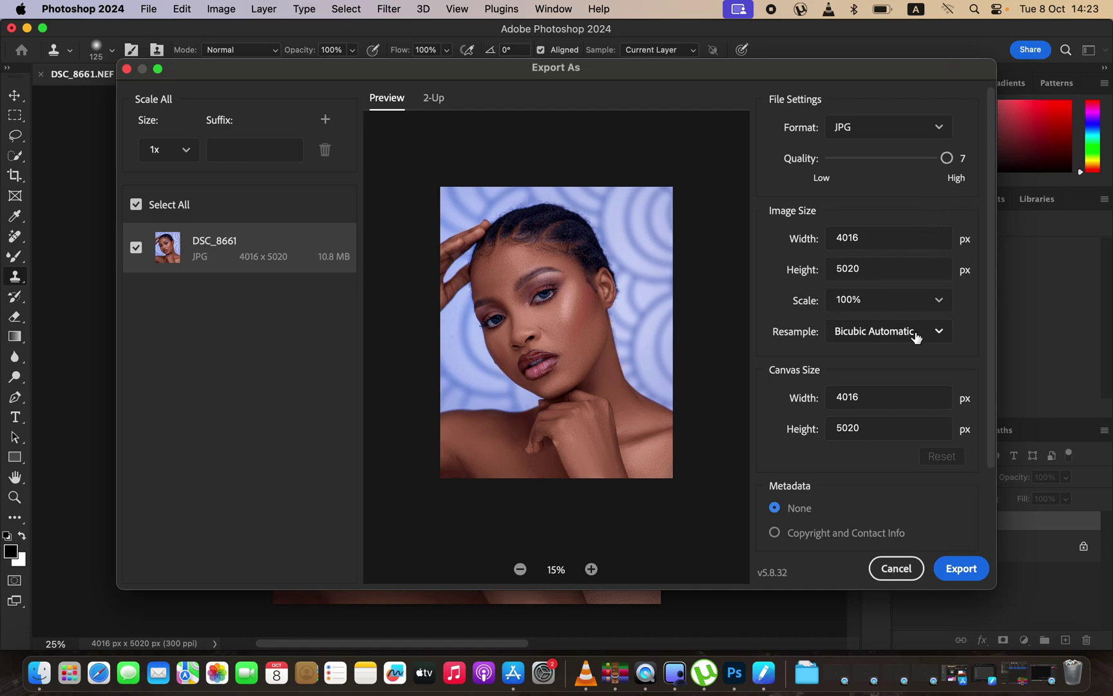
{"action": "left_click", "coordinate": [920, 336]}
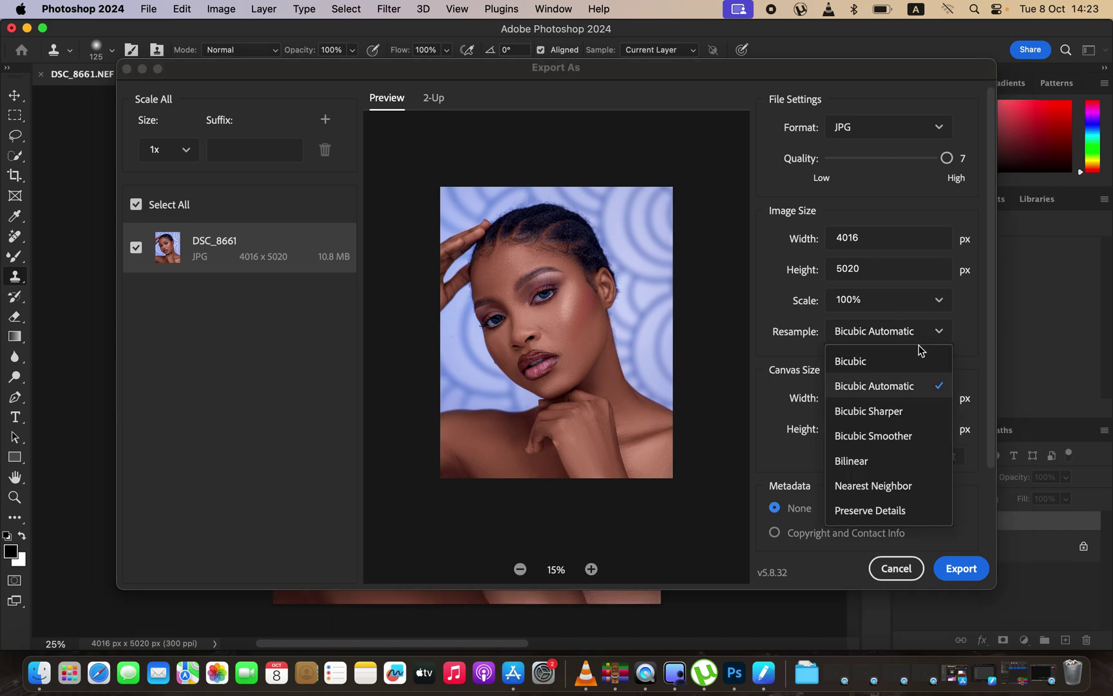
{"action": "left_click", "coordinate": [893, 417]}
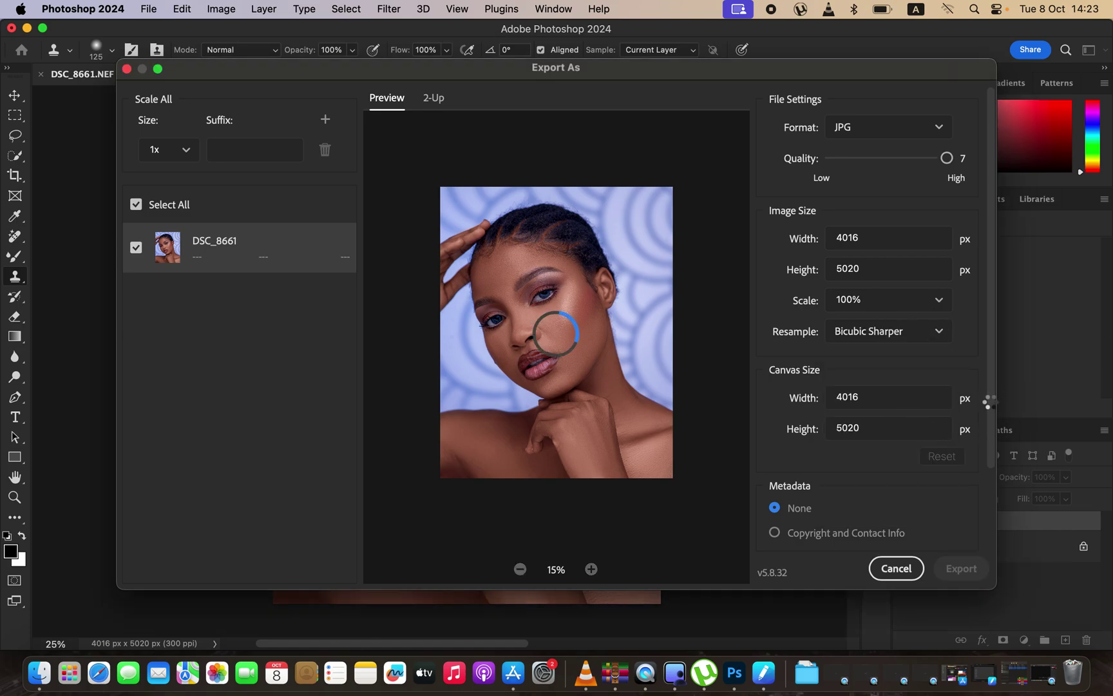
{"action": "scroll", "coordinate": [995, 420], "scroll_direction": "down", "scroll_amount": 3}
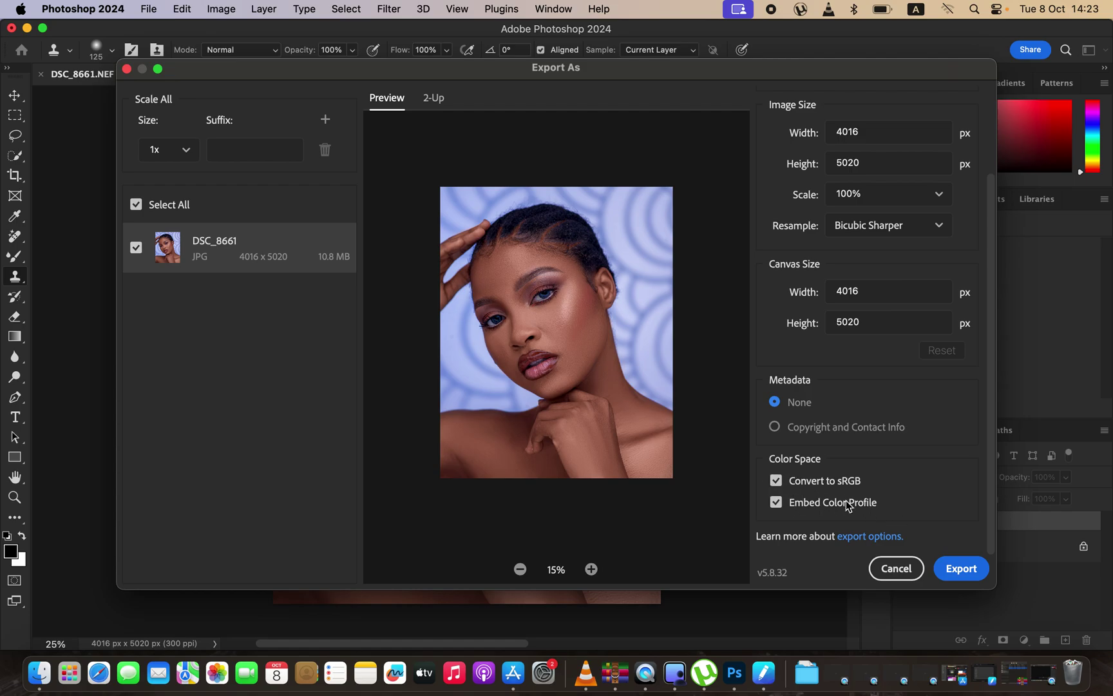
{"action": "left_click", "coordinate": [952, 569]}
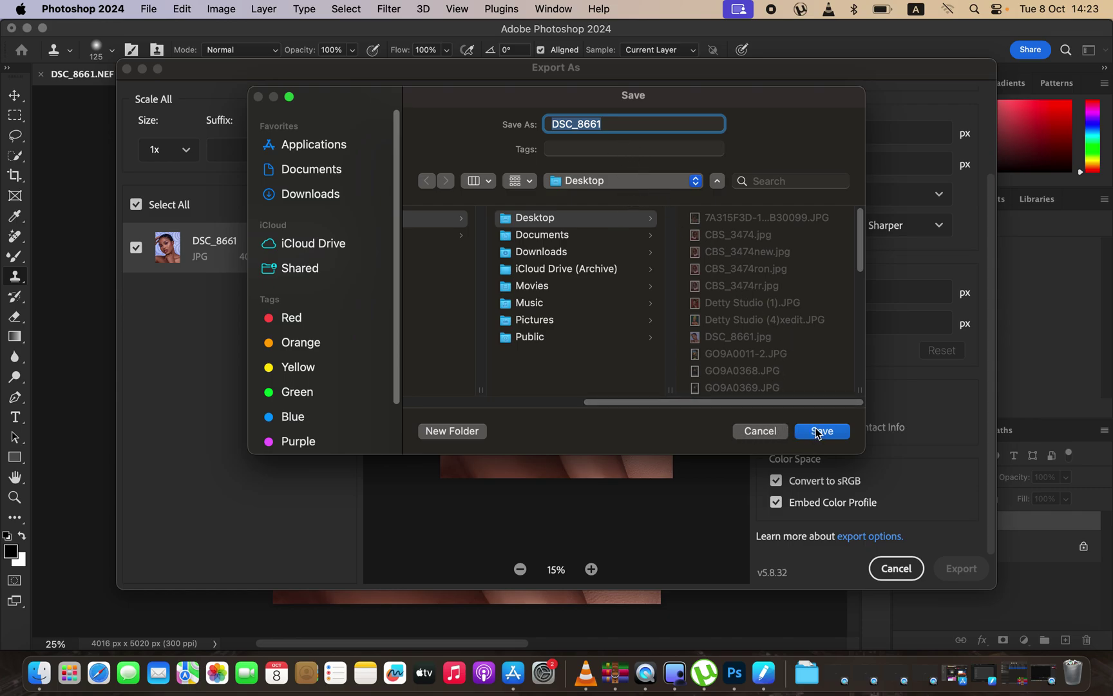
{"action": "left_click", "coordinate": [760, 431]}
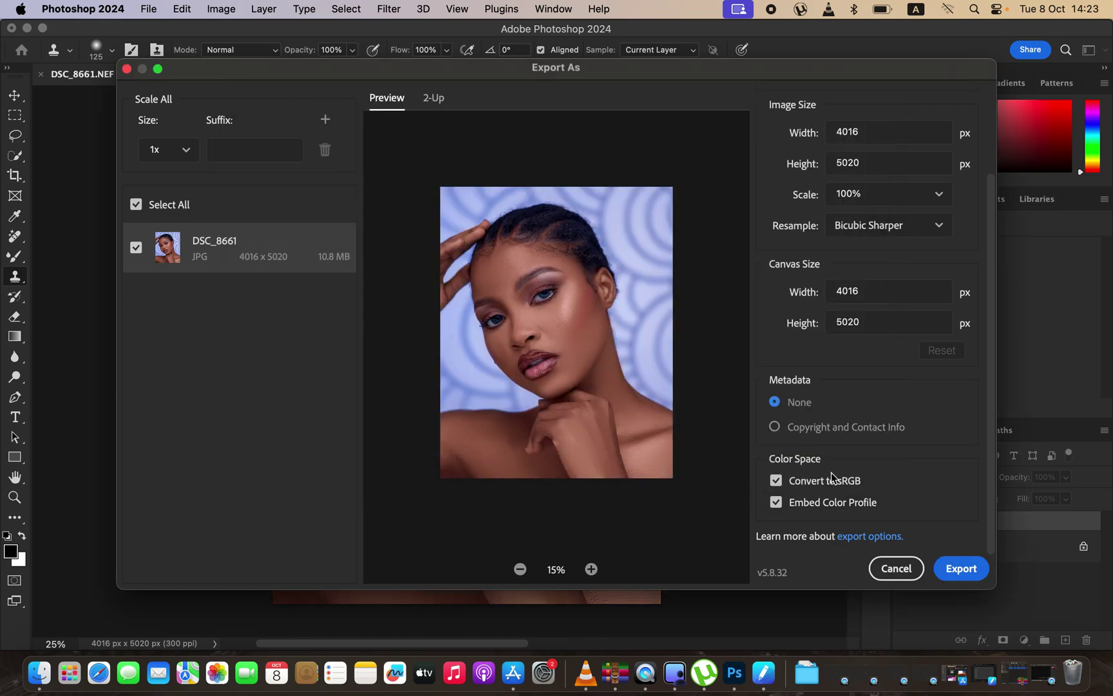
{"action": "left_click", "coordinate": [893, 568]}
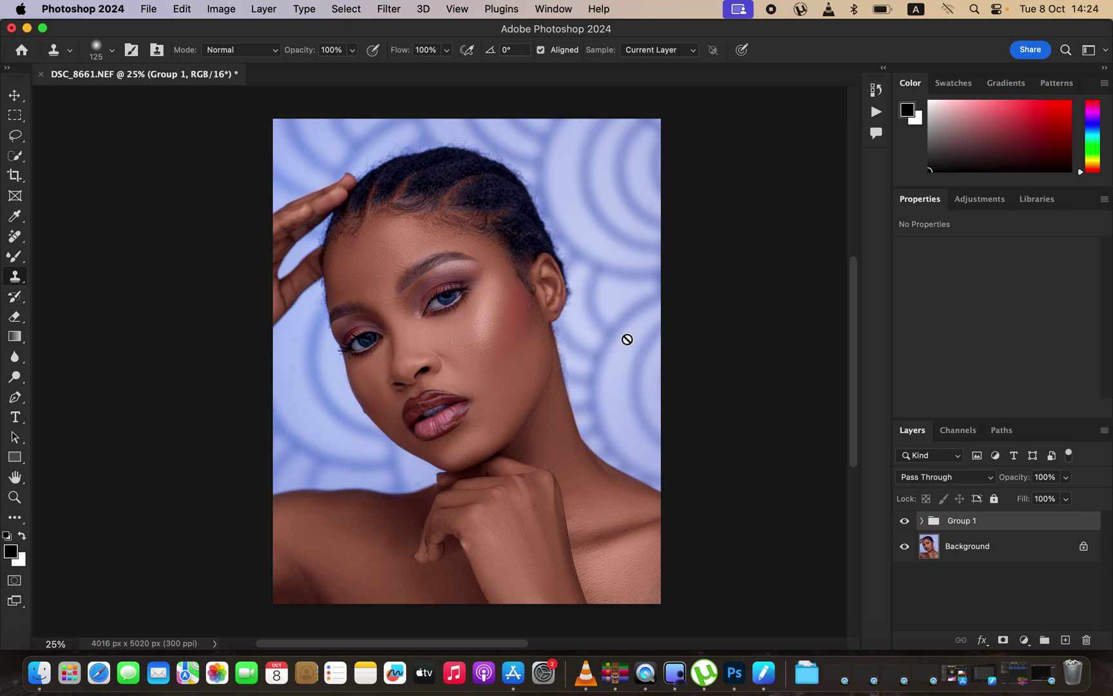
Hide and show Group 1 again for a final check of the retouch against the original.
{"action": "left_click", "coordinate": [904, 526]}
{"action": "left_click", "coordinate": [904, 526]}
{"action": "left_click", "coordinate": [905, 526]}
{"action": "left_click", "coordinate": [904, 526]}
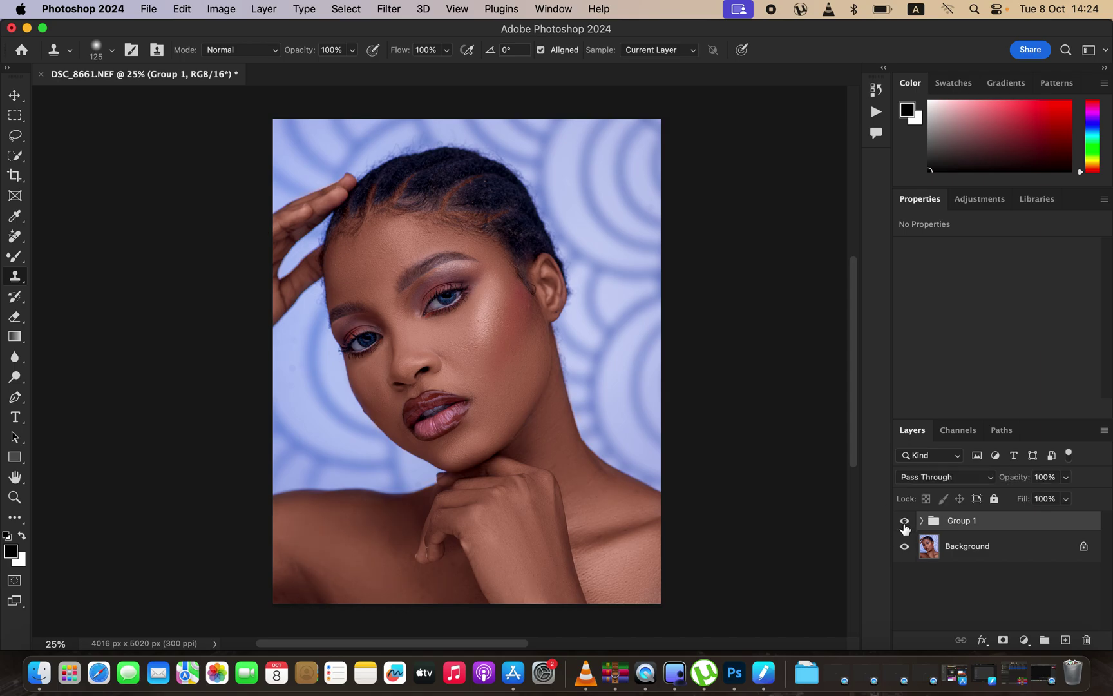